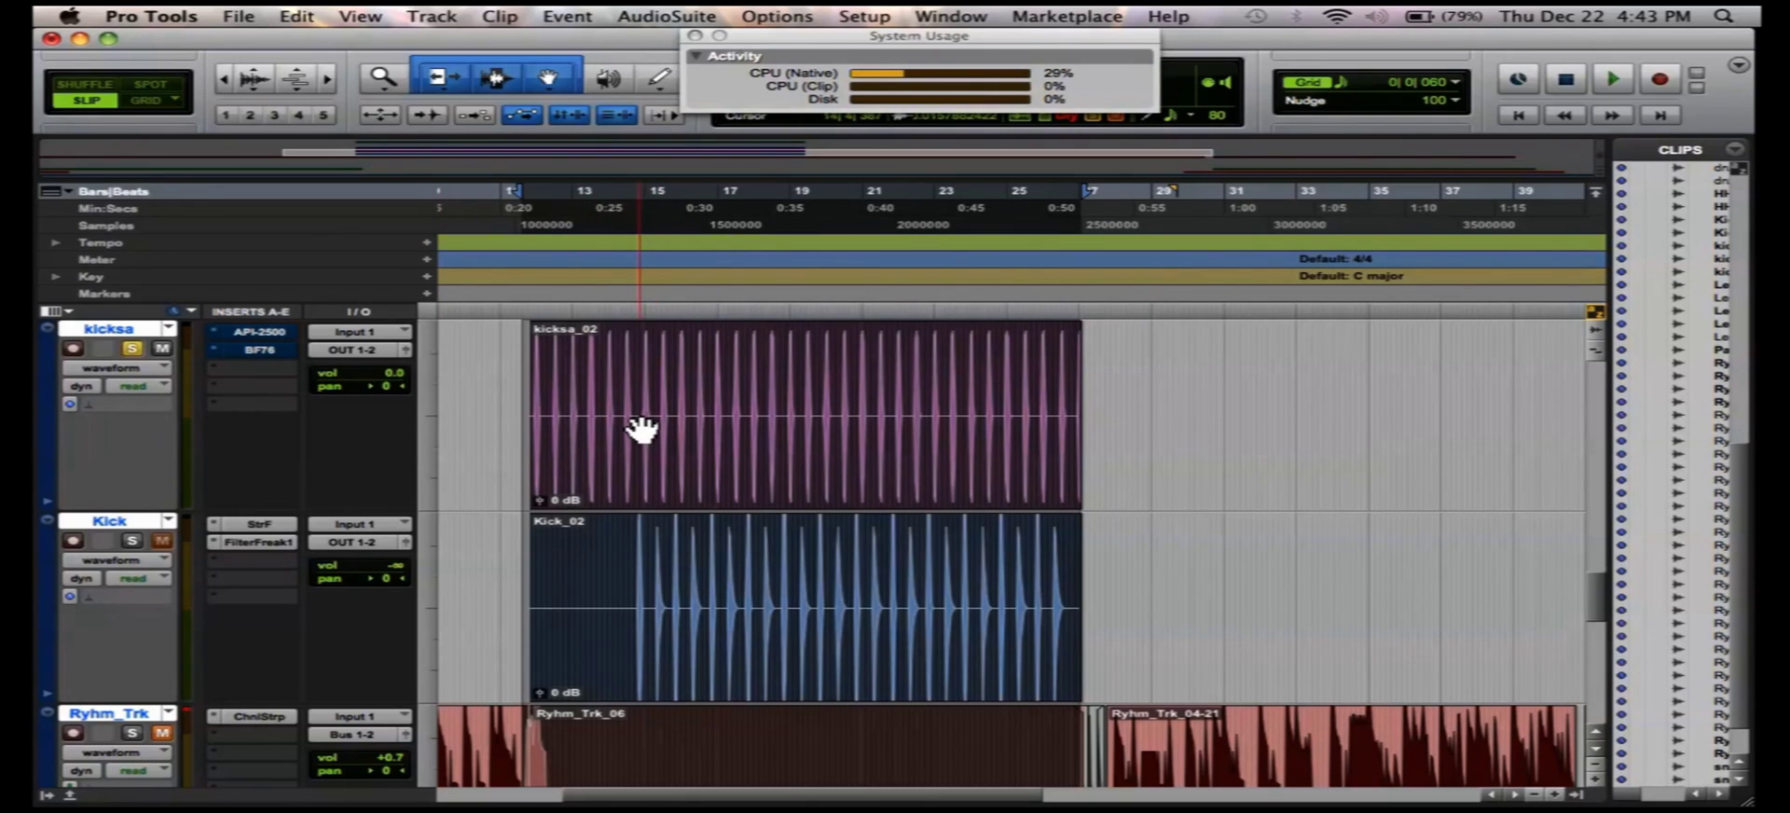
- Audition kicksa, insert the mono Compressor/Limiter Dyn 3 on an empty insert, and move its window aside
key("space")
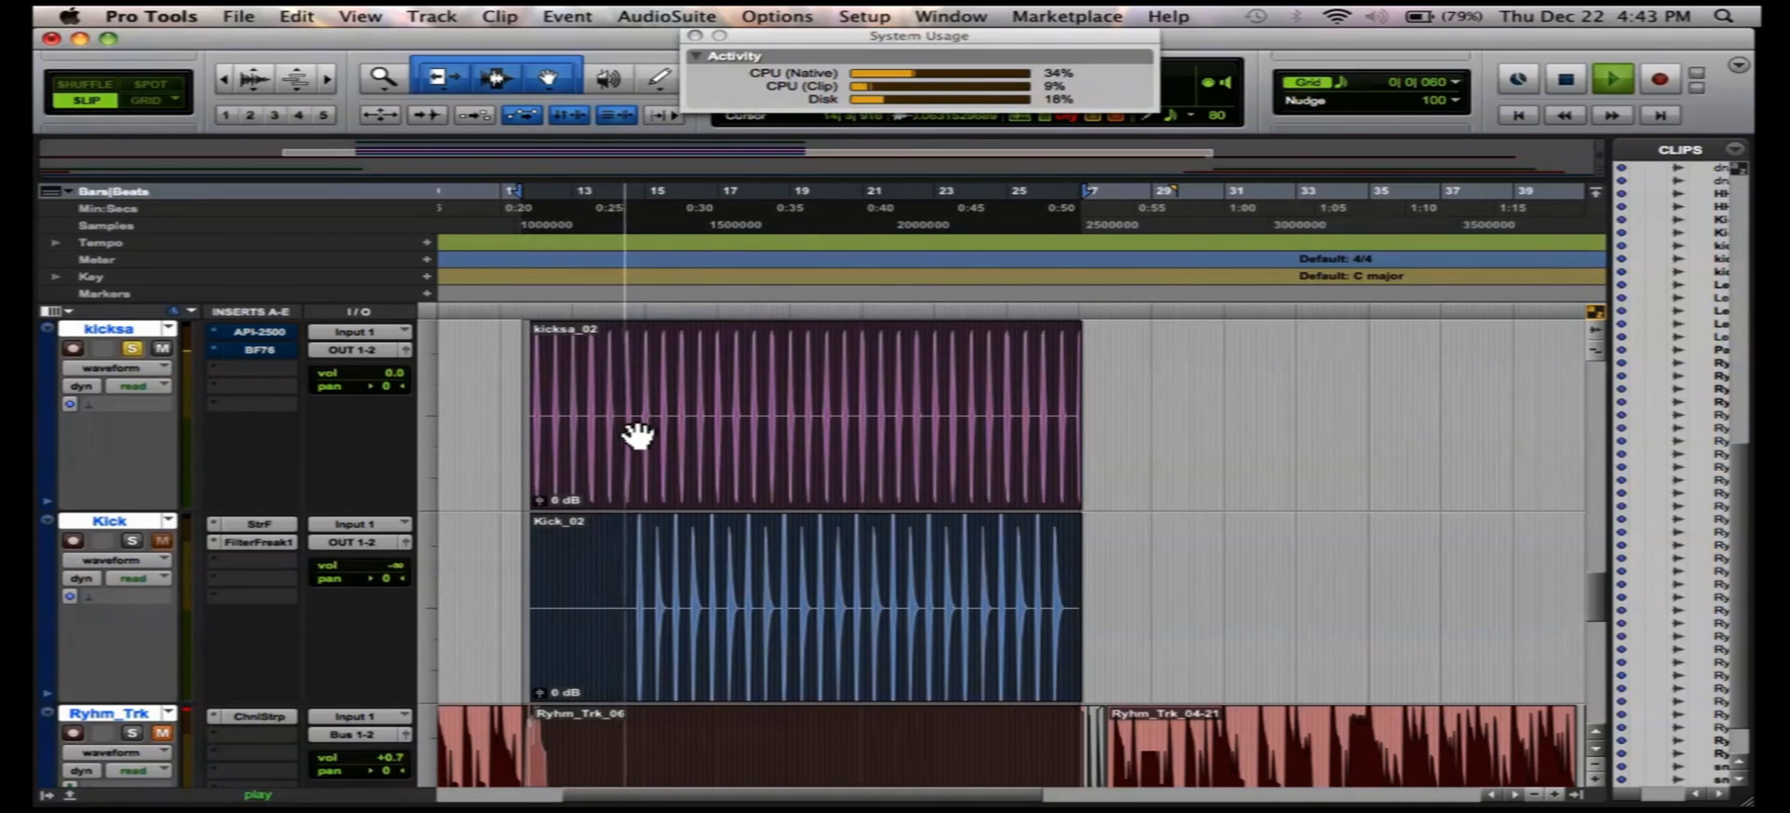
key("space")
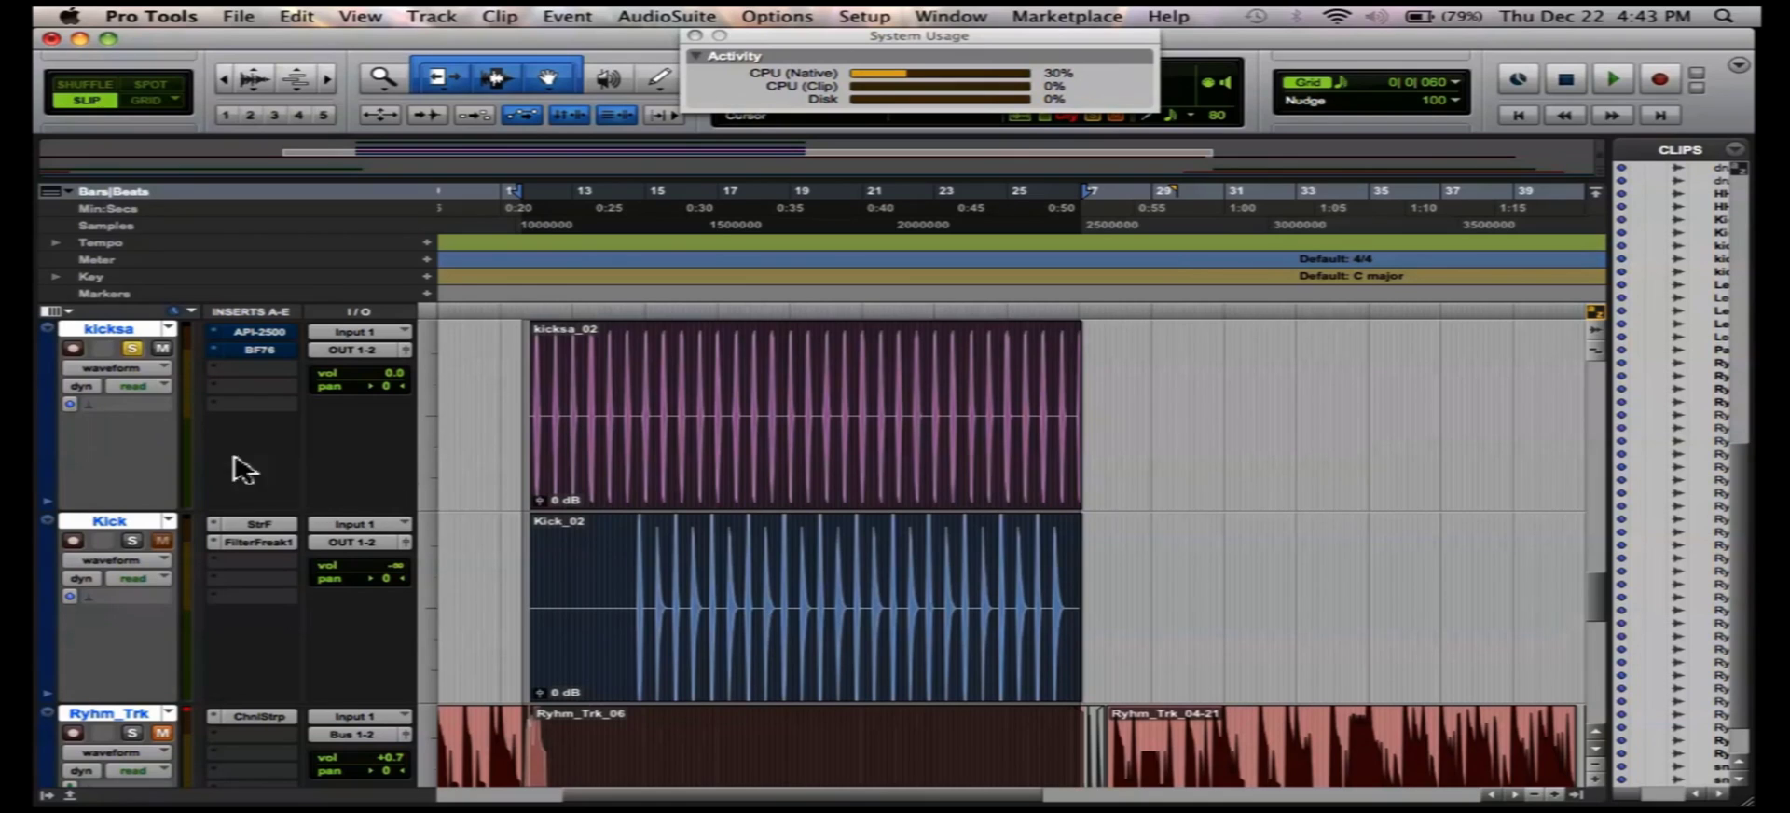
left_click(261, 379)
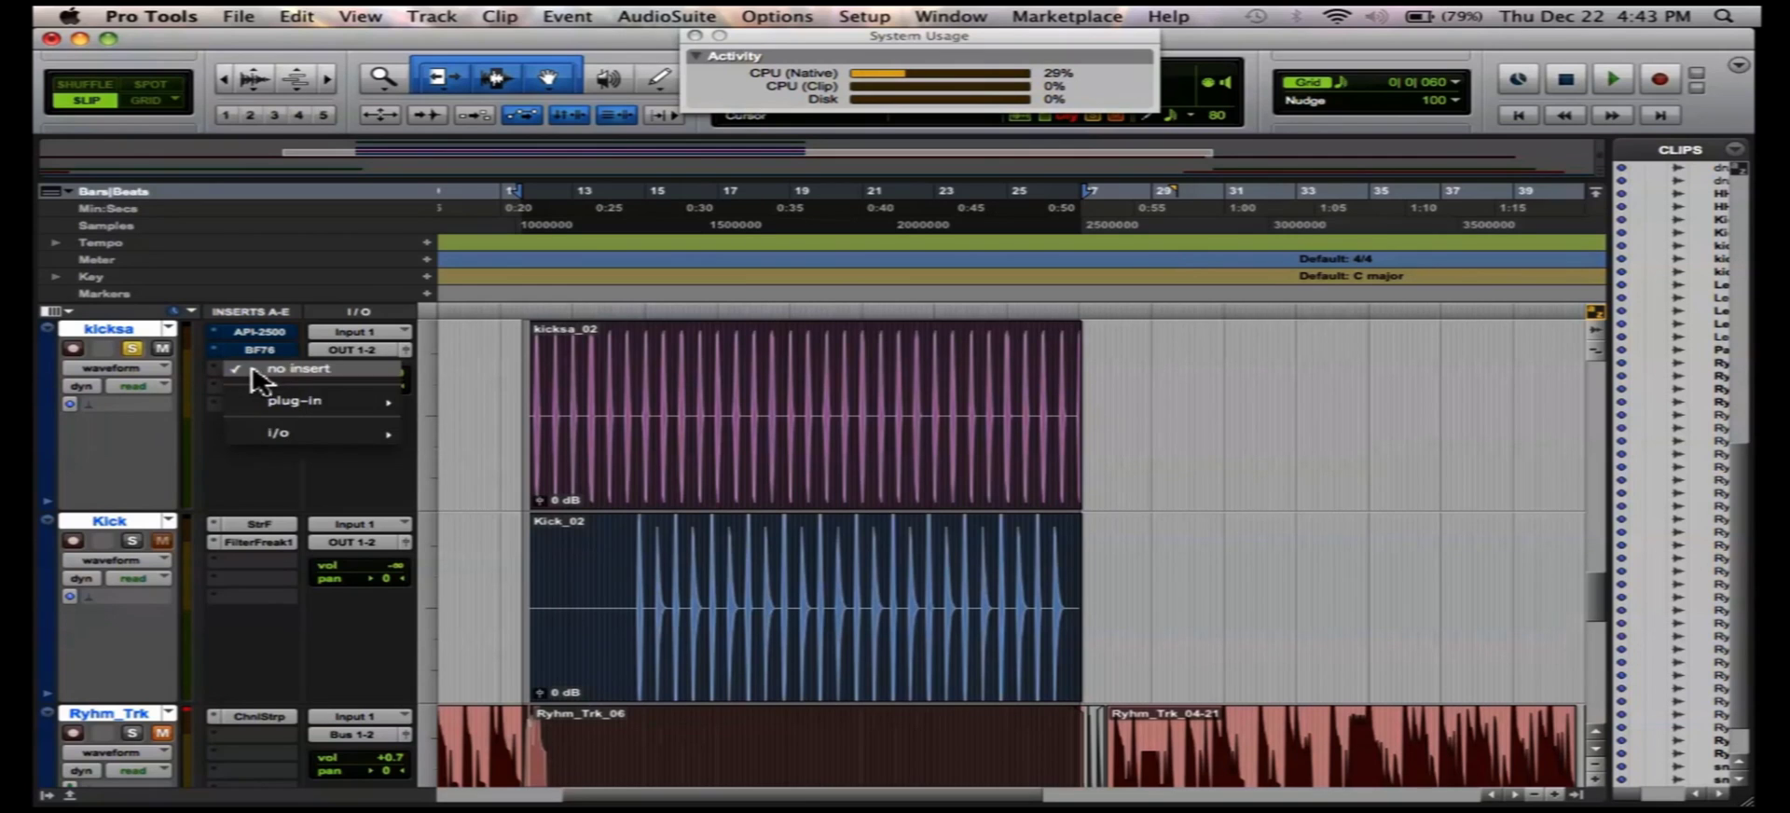
mouse_move(278, 408)
mouse_move(492, 422)
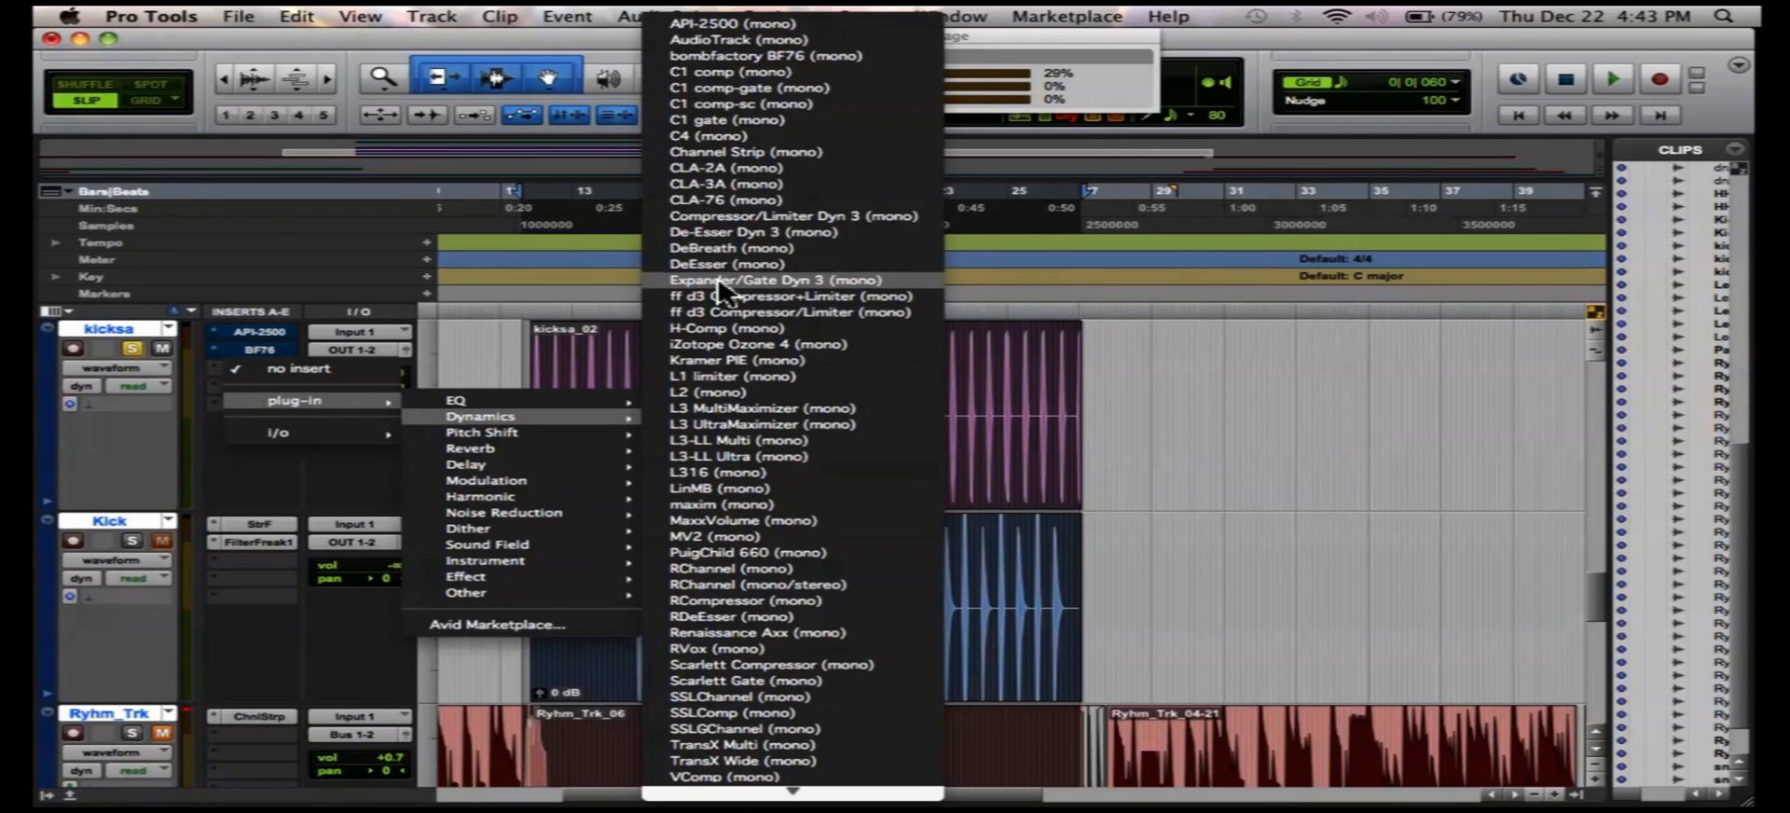
left_click(727, 217)
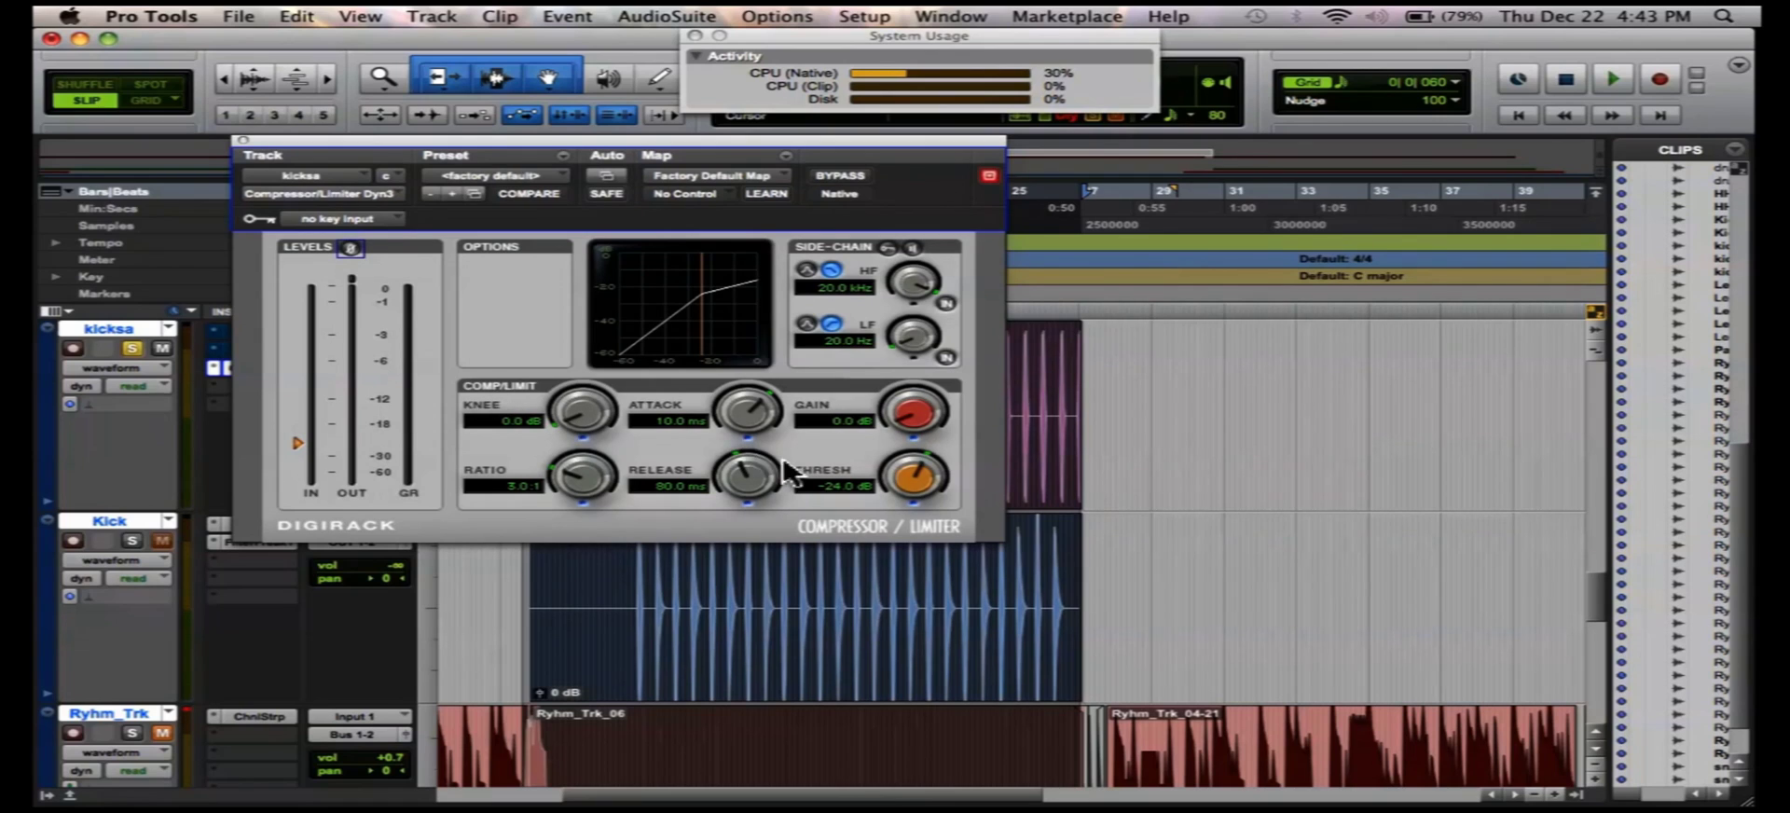
left_click_drag(601, 154, 632, 142)
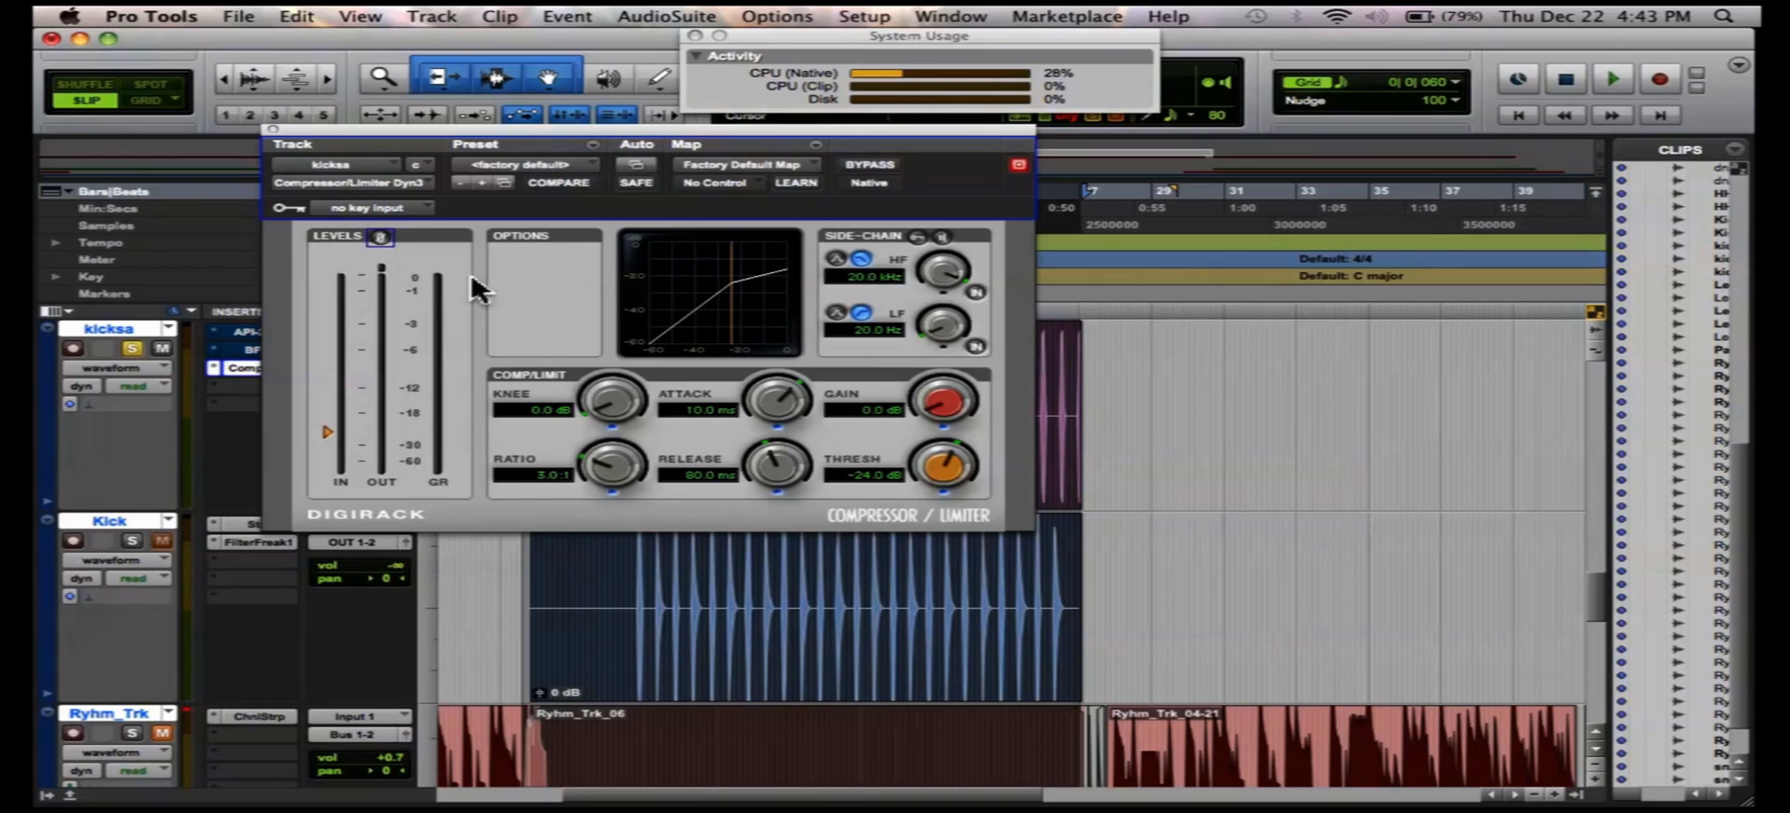
key("space")
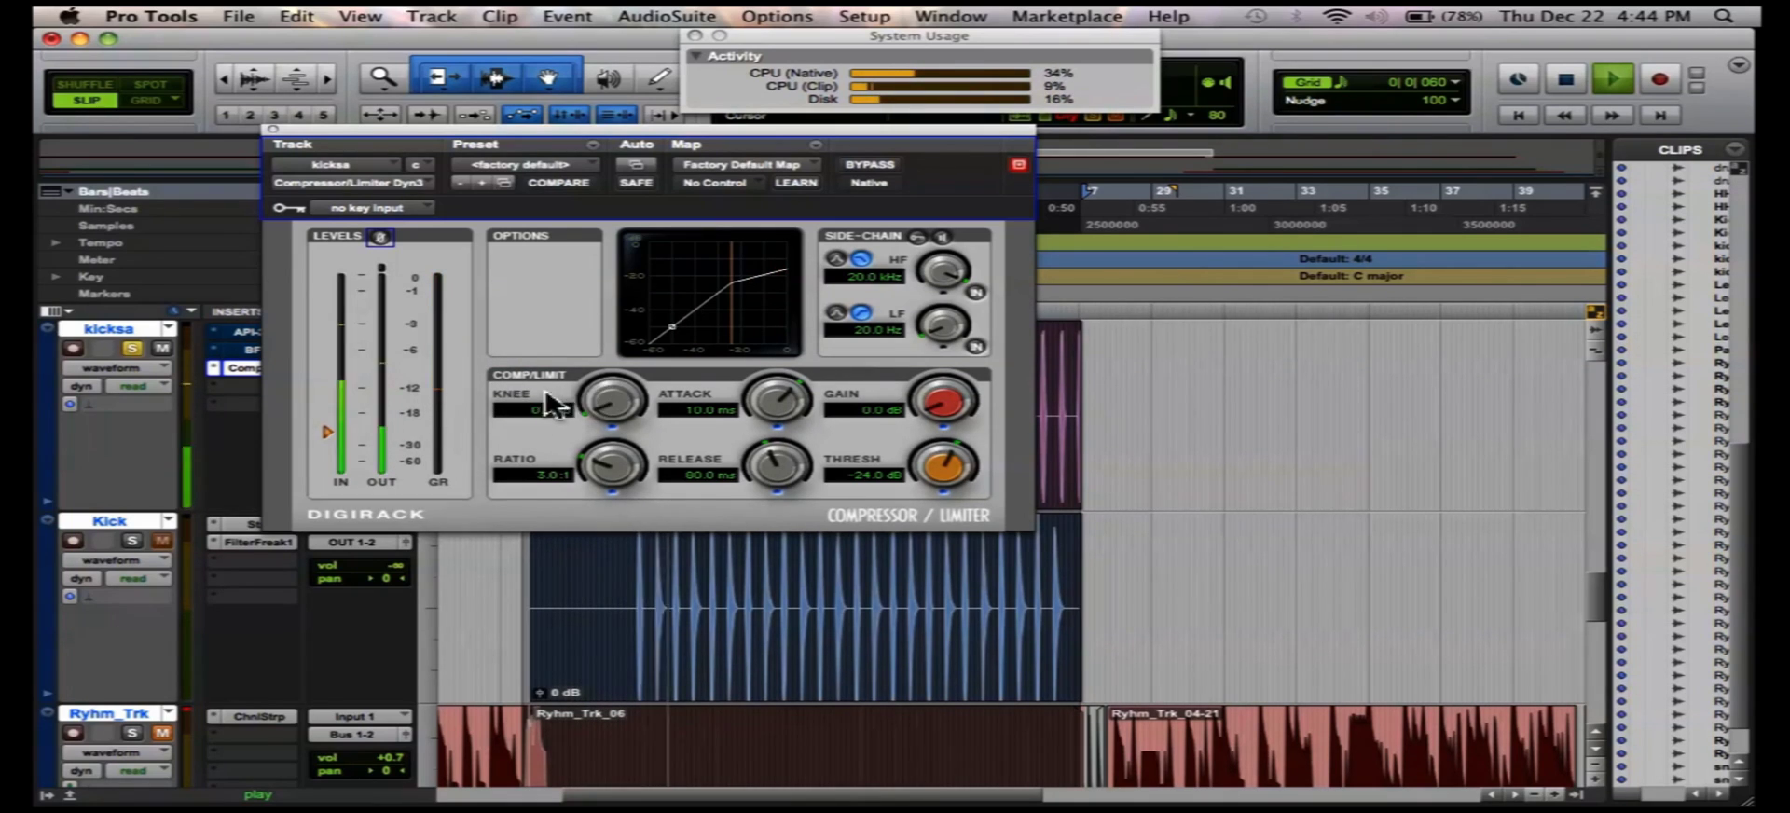
key("space")
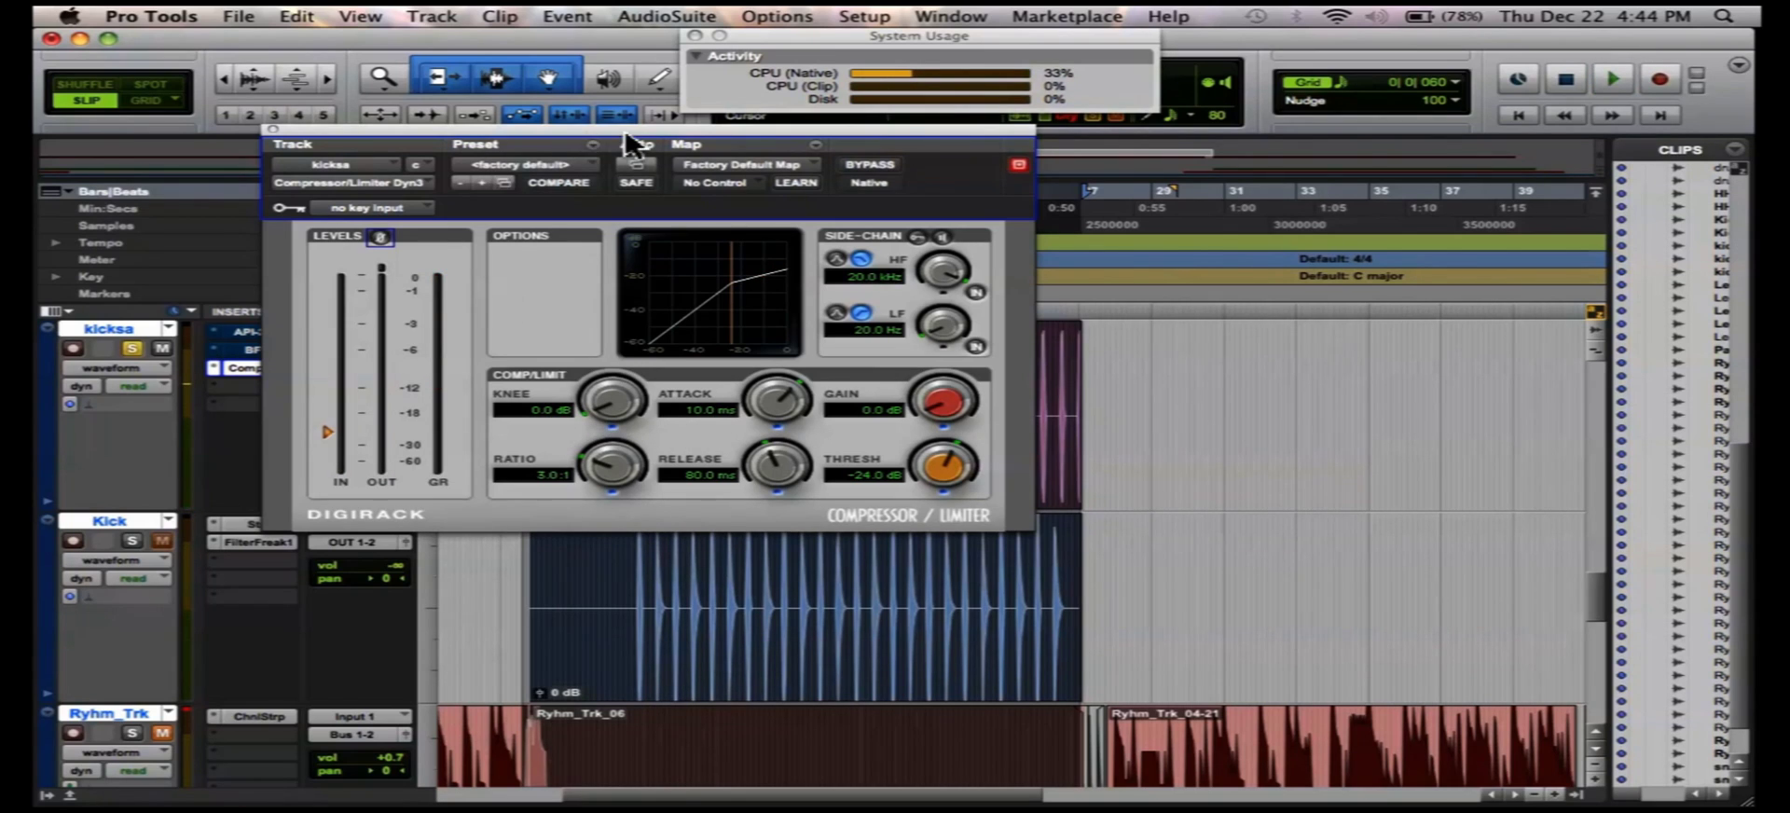
left_click_drag(627, 142, 524, 128)
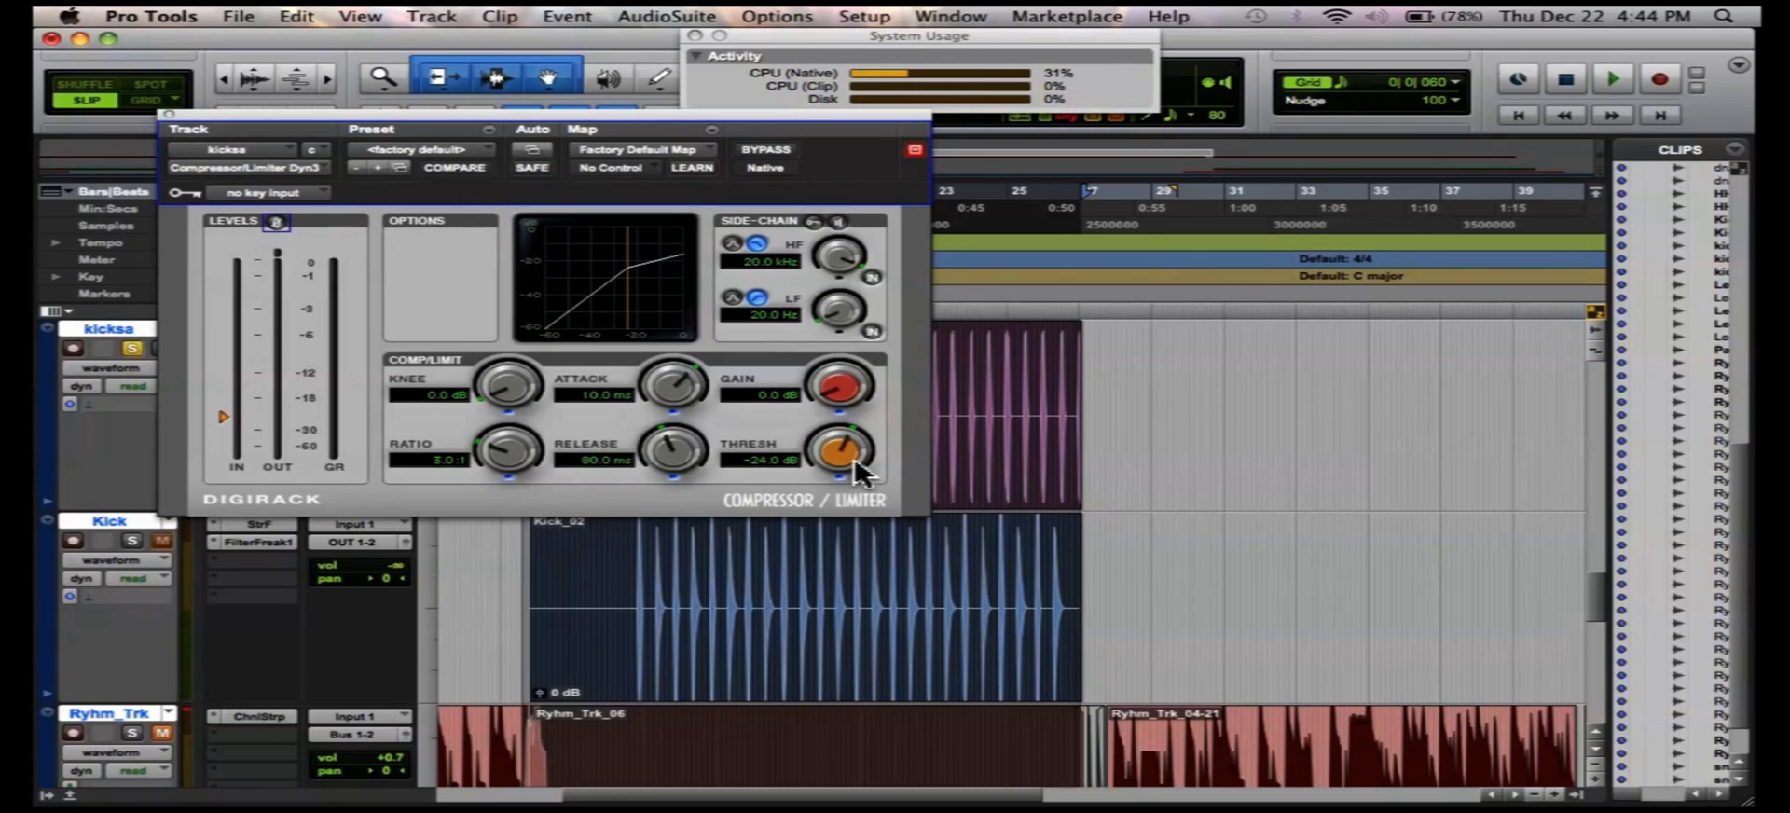
- Sweep the threshold while playing to settle at -7.8 dB, then raise the ratio to 6.0:1
mouse_move(858, 470)
left_mouse_down()
mouse_move(836, 461)
mouse_move(836, 479)
mouse_move(845, 416)
mouse_move(839, 453)
left_mouse_up()
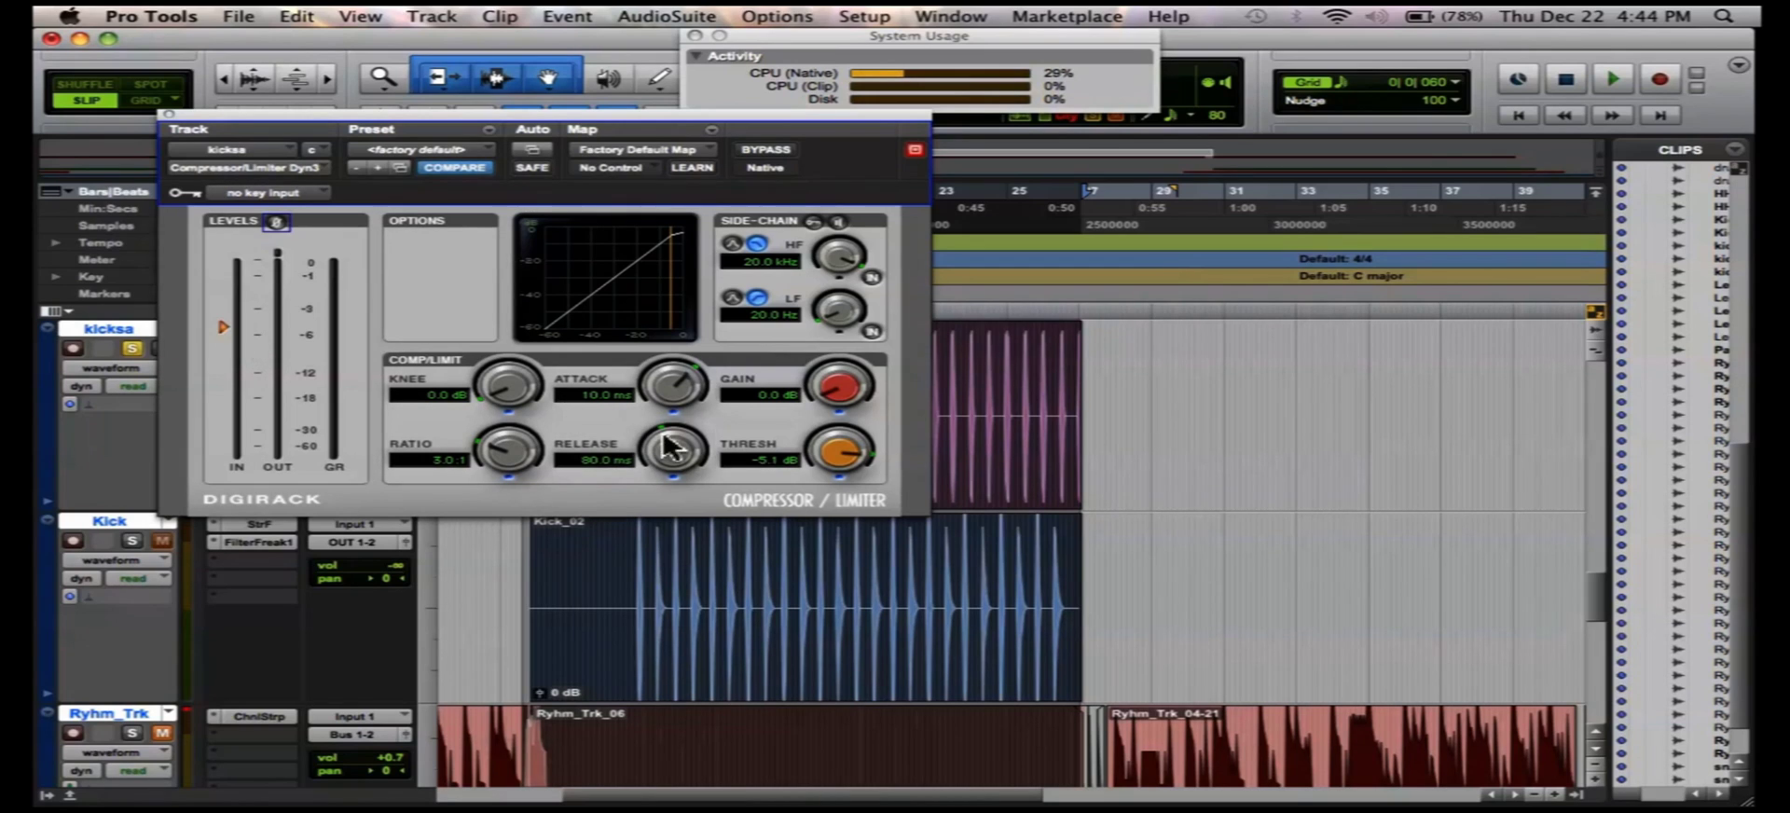
left_click_drag(832, 451, 830, 464)
left_click_drag(838, 454, 868, 455)
key("space")
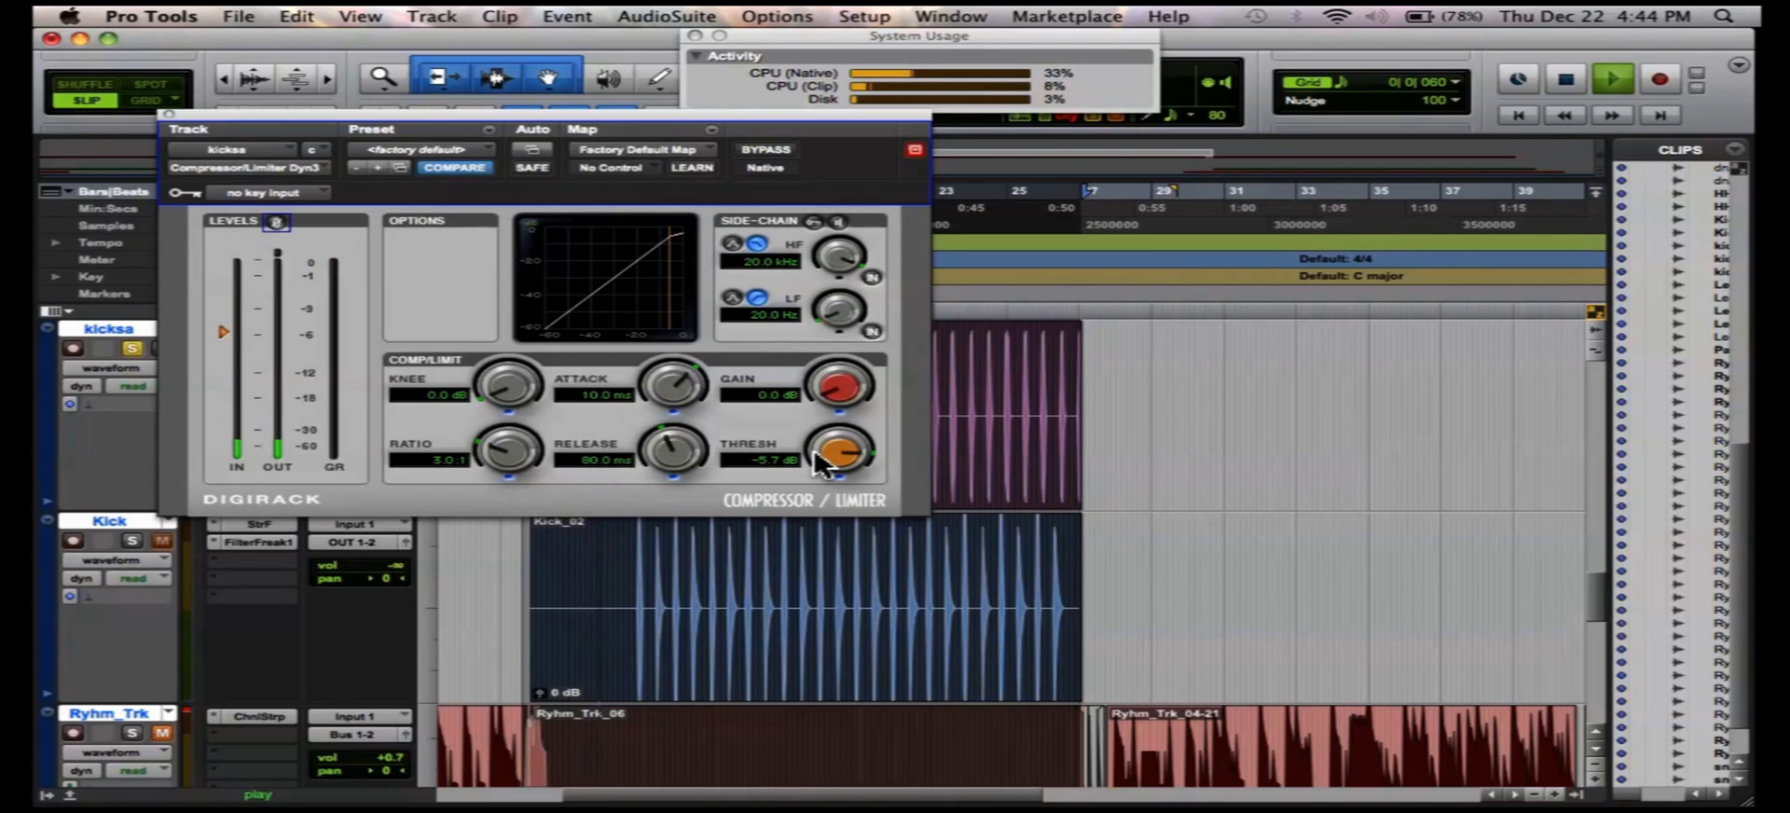
mouse_move(819, 459)
left_mouse_down()
mouse_move(843, 480)
mouse_move(837, 460)
left_mouse_up()
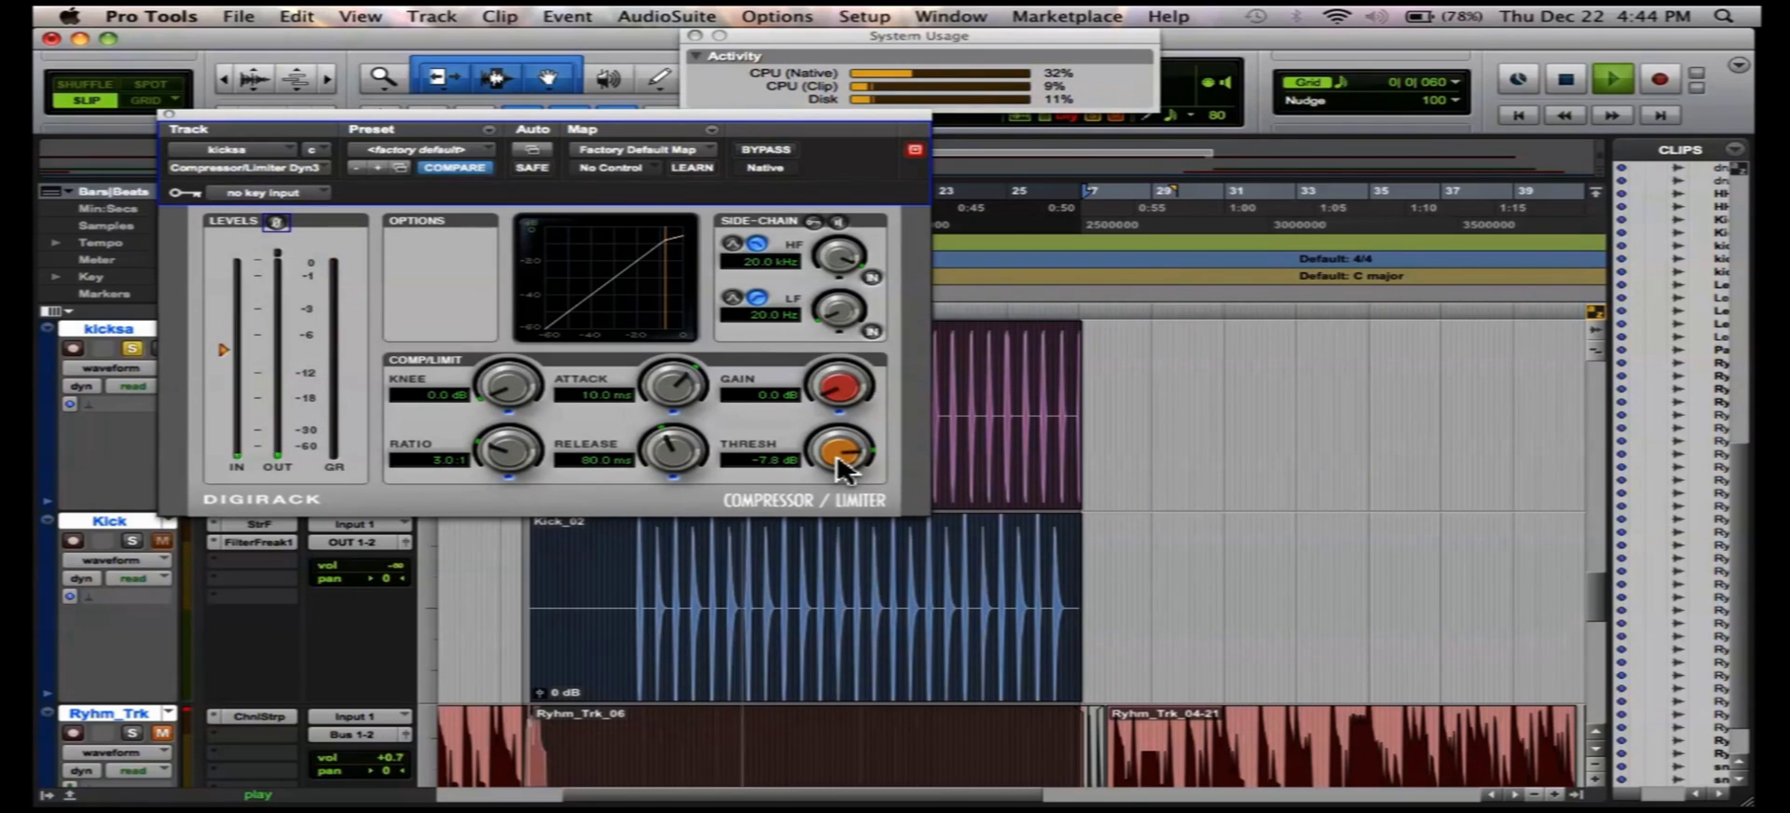
left_click_drag(596, 127, 641, 128)
left_click_drag(557, 458, 567, 442)
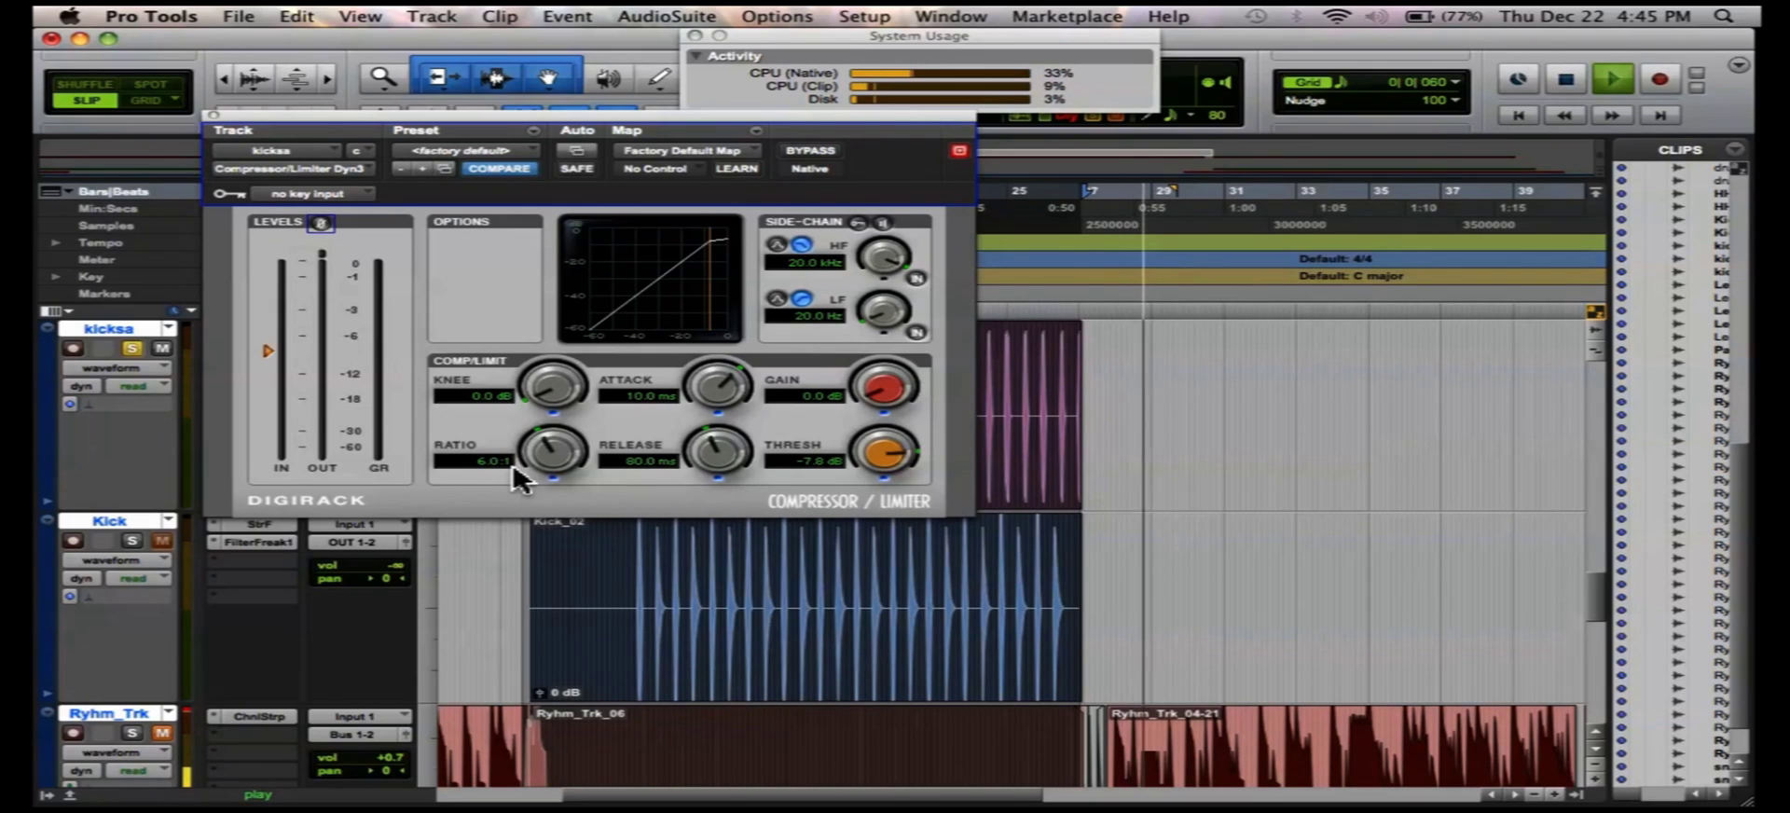
- Bring the ratio back down from 6.0:1 to 4.0:1 and stop playback
left_click_drag(551, 459, 558, 472)
key("space")
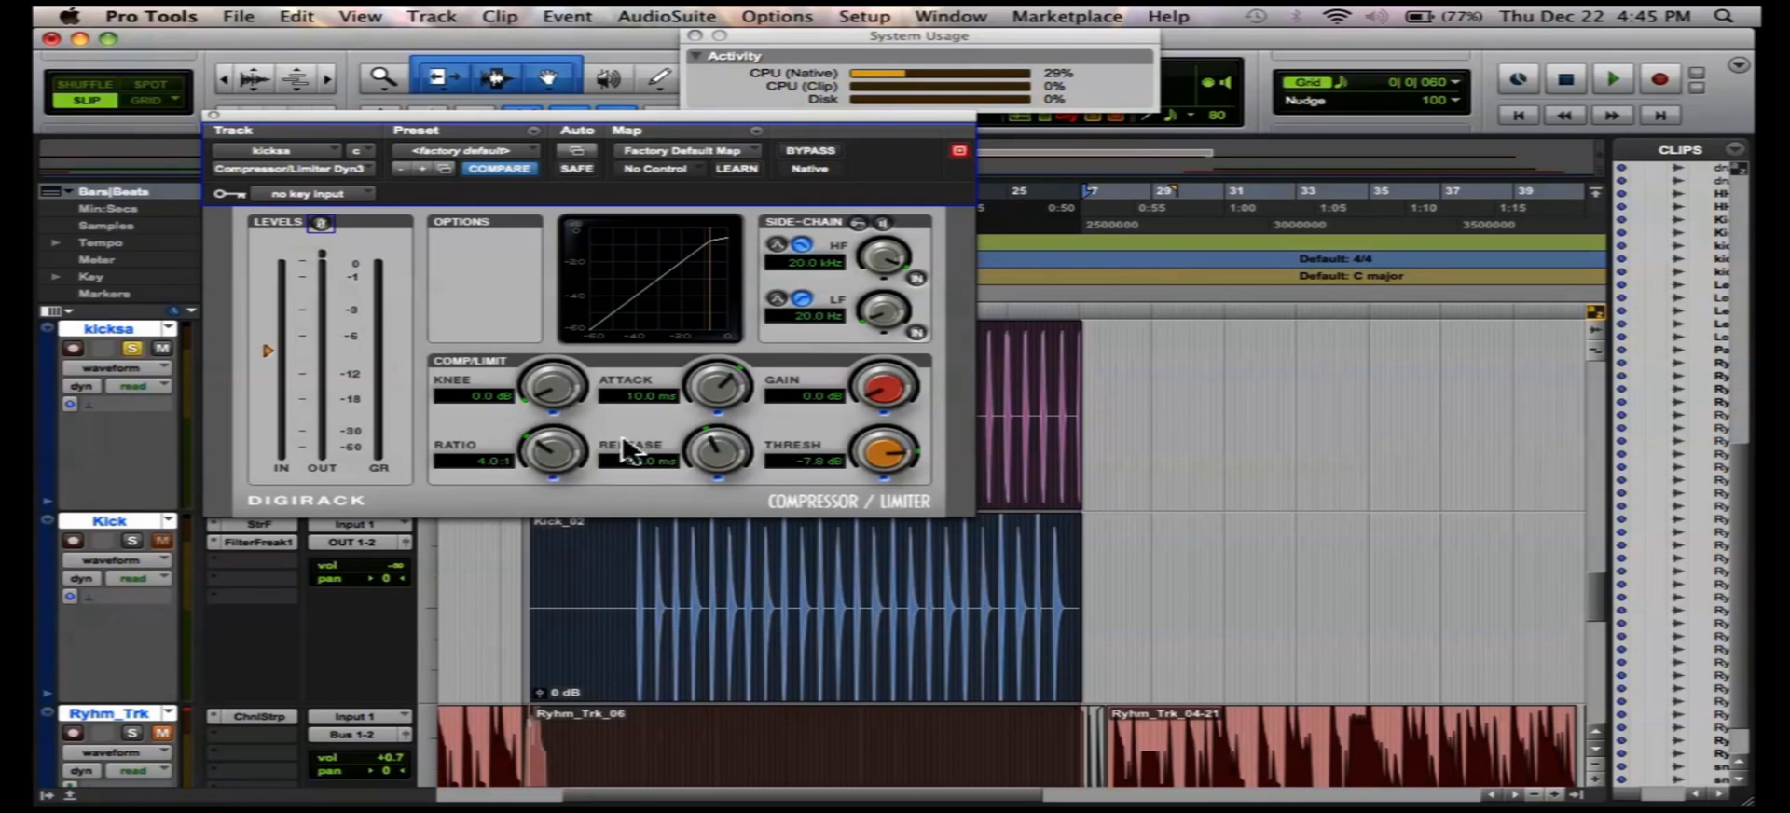
- Sweep the attack through its full range and settle it at 61.6 ms
left_click_drag(714, 384, 685, 570)
left_click_drag(751, 306, 732, 337)
left_click_drag(725, 415, 712, 473)
left_click_drag(716, 372, 740, 403)
mouse_move(715, 401)
left_mouse_down()
mouse_move(736, 410)
mouse_move(720, 387)
mouse_move(734, 281)
mouse_move(741, 408)
left_mouse_up()
left_click_drag(706, 445, 708, 390)
- Audition release times from 5.0 ms to about 2 s, settling the release at 136.0 ms
left_click_drag(718, 489, 734, 458)
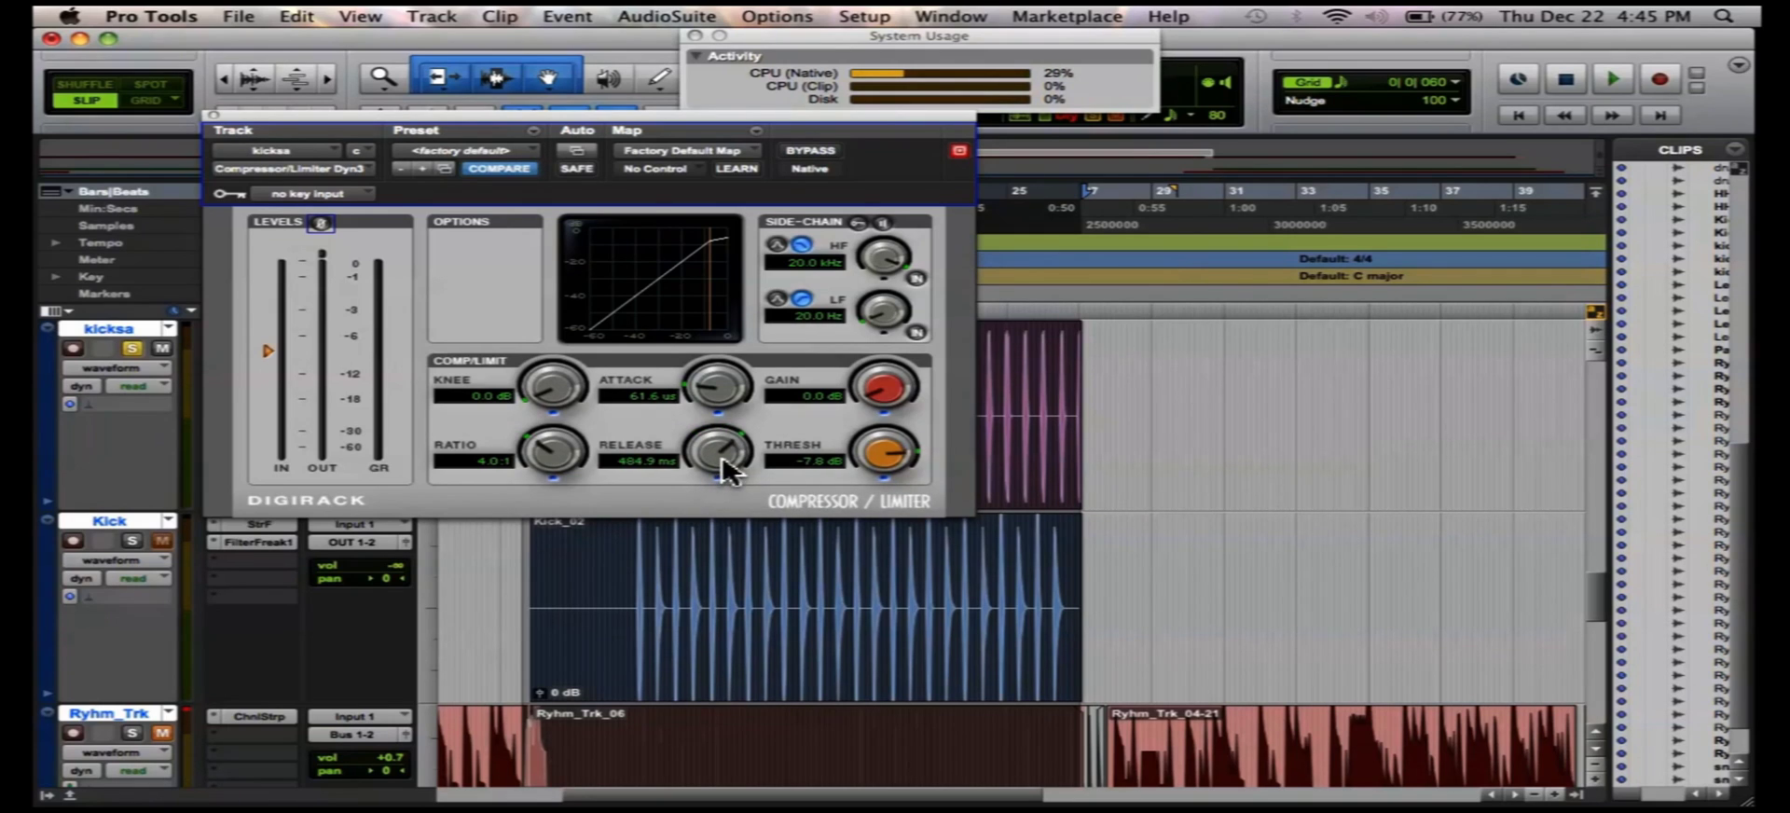
mouse_move(730, 471)
left_mouse_down()
mouse_move(730, 429)
mouse_move(727, 477)
mouse_move(708, 441)
mouse_move(713, 510)
mouse_move(736, 481)
left_mouse_up()
key("space")
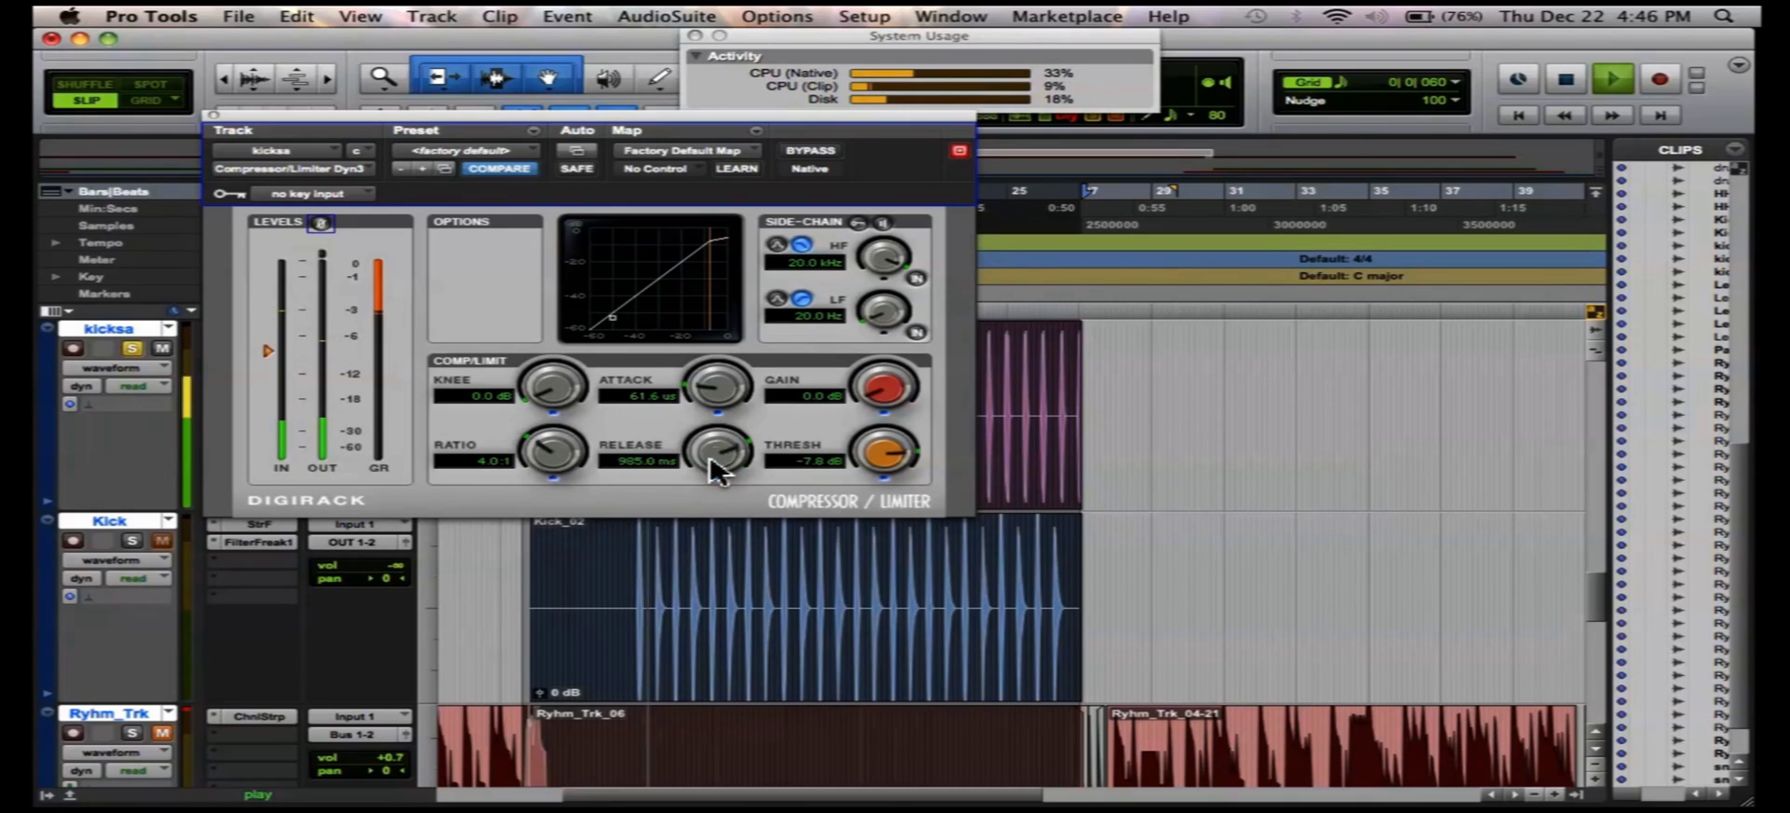
left_click_drag(708, 475, 707, 612)
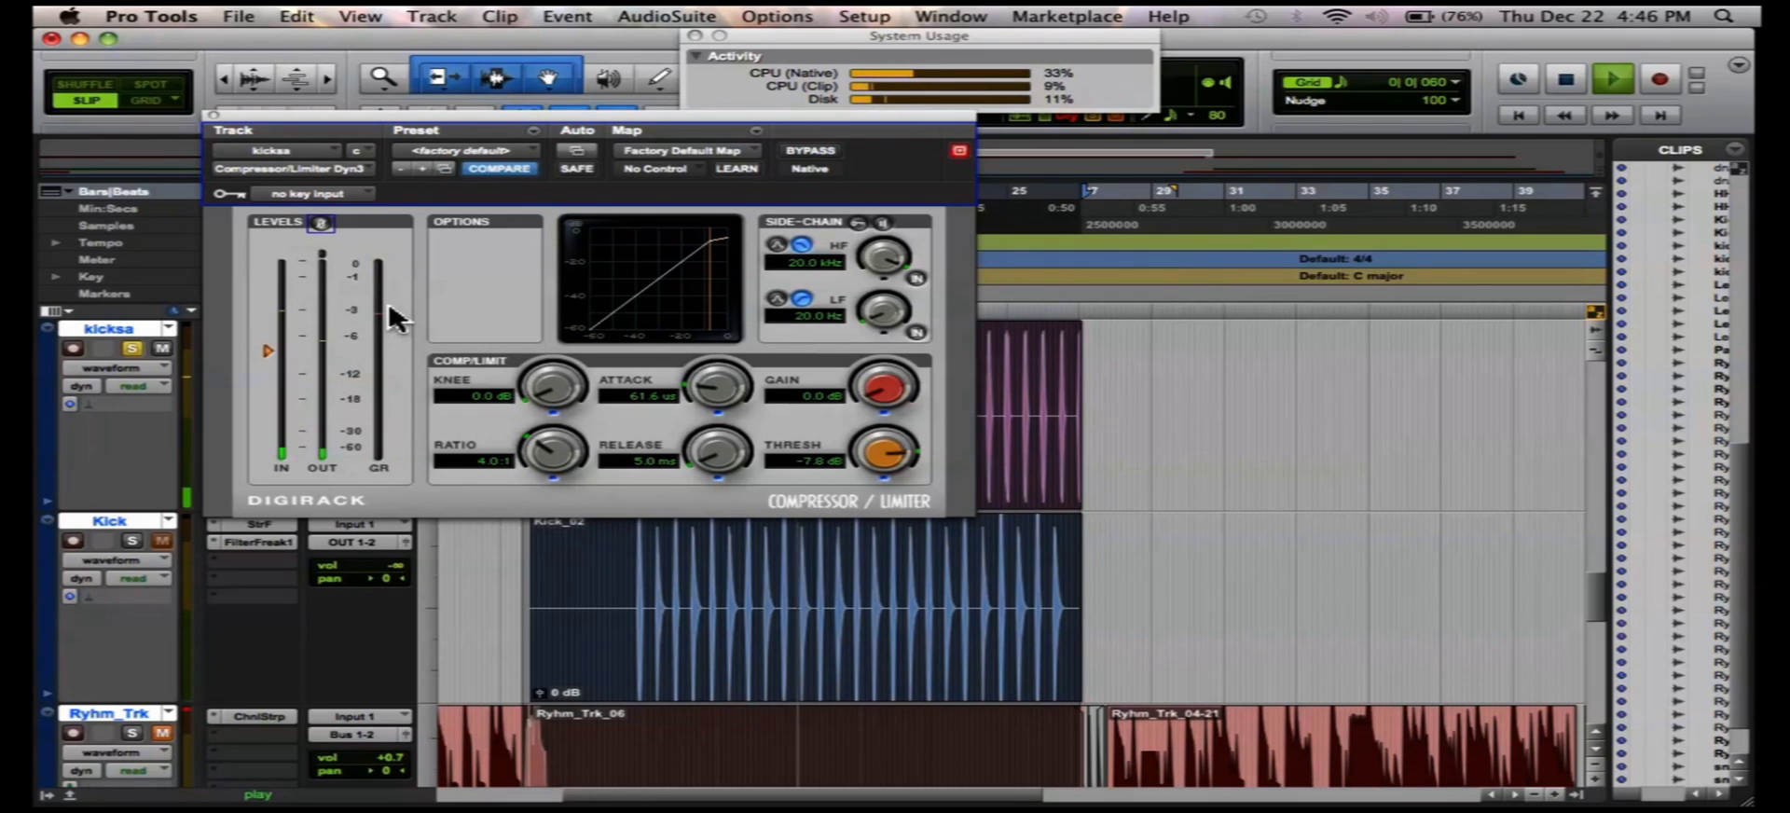
left_click_drag(688, 454, 722, 457)
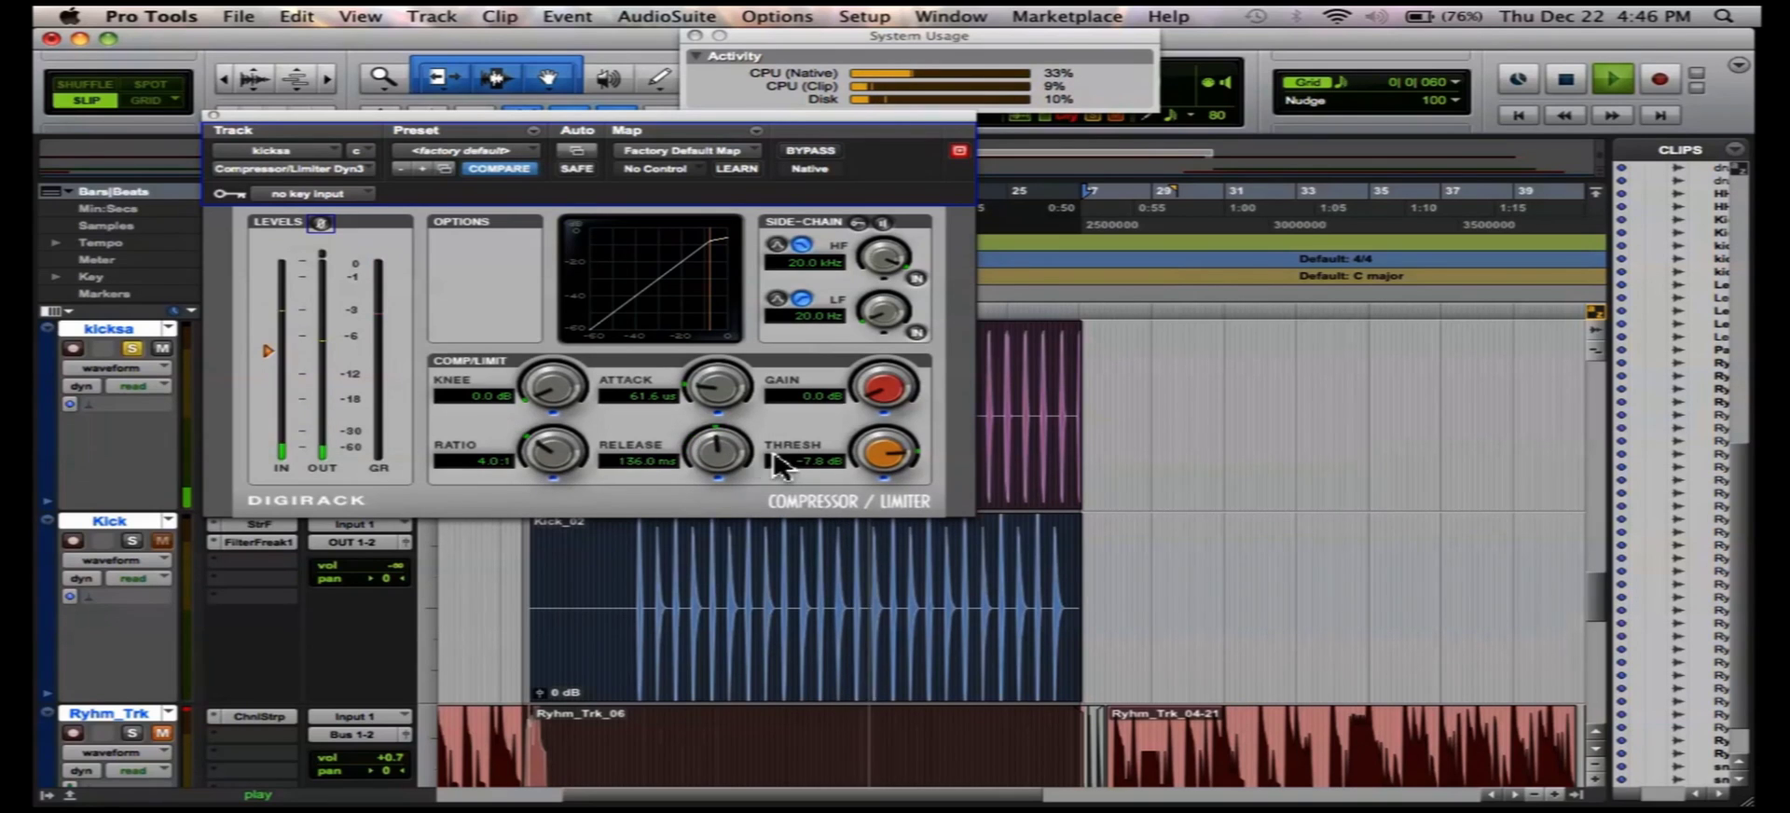
- Drop the threshold to -20.1 dB and sweep the knee up from 0 dB to 23.7 dB
left_click_drag(537, 384, 564, 414)
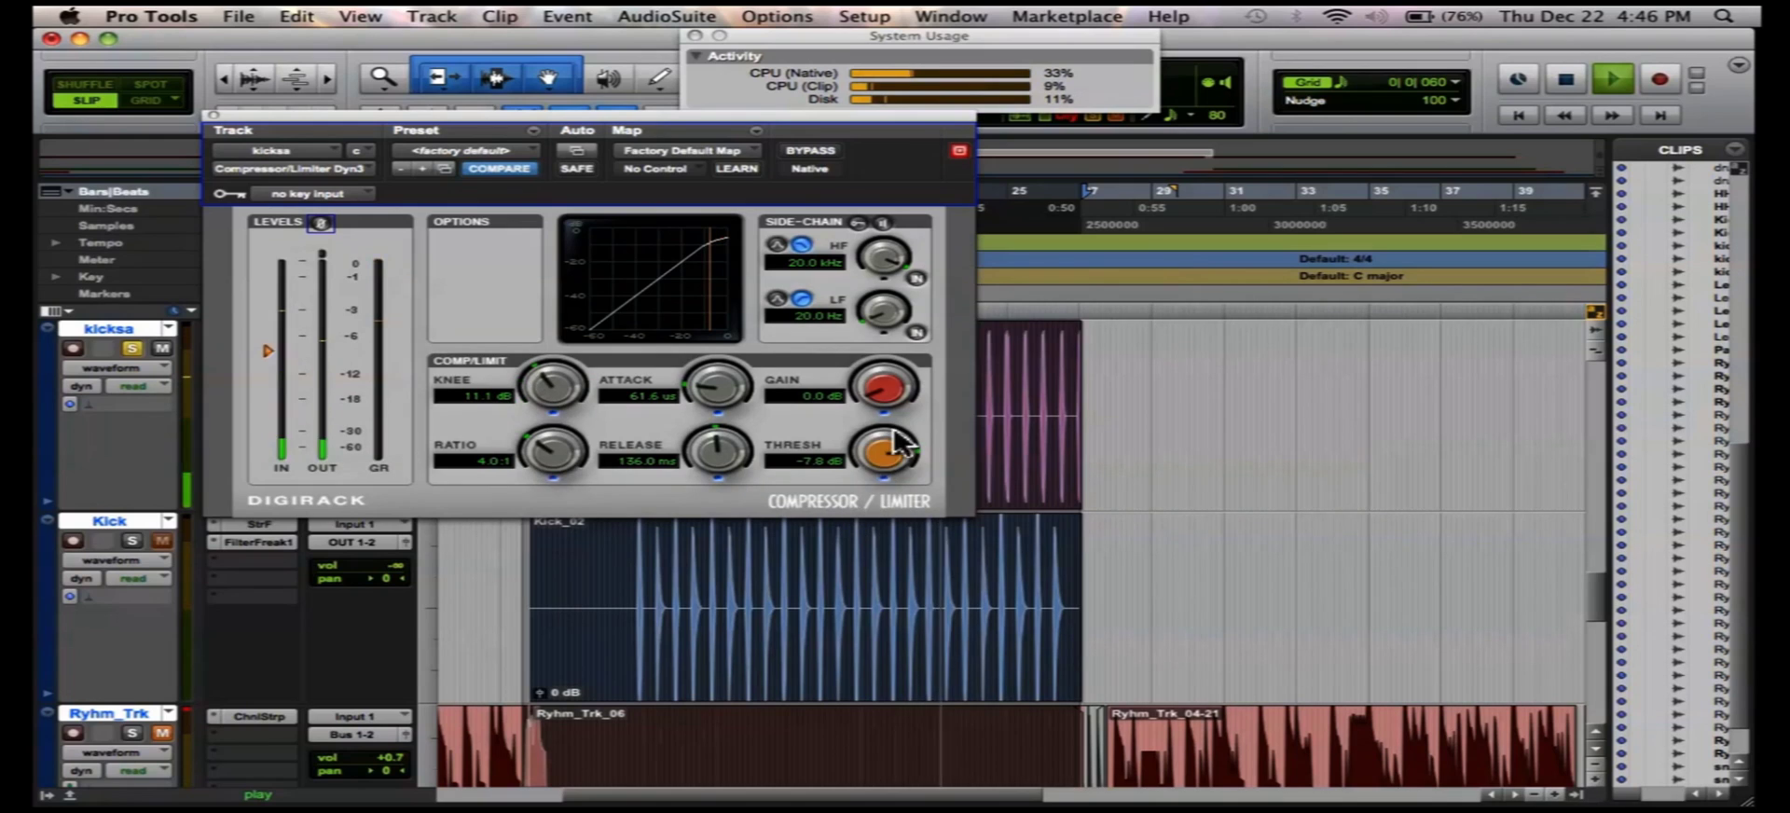
left_click_drag(887, 452, 875, 477)
left_click_drag(552, 415, 507, 496)
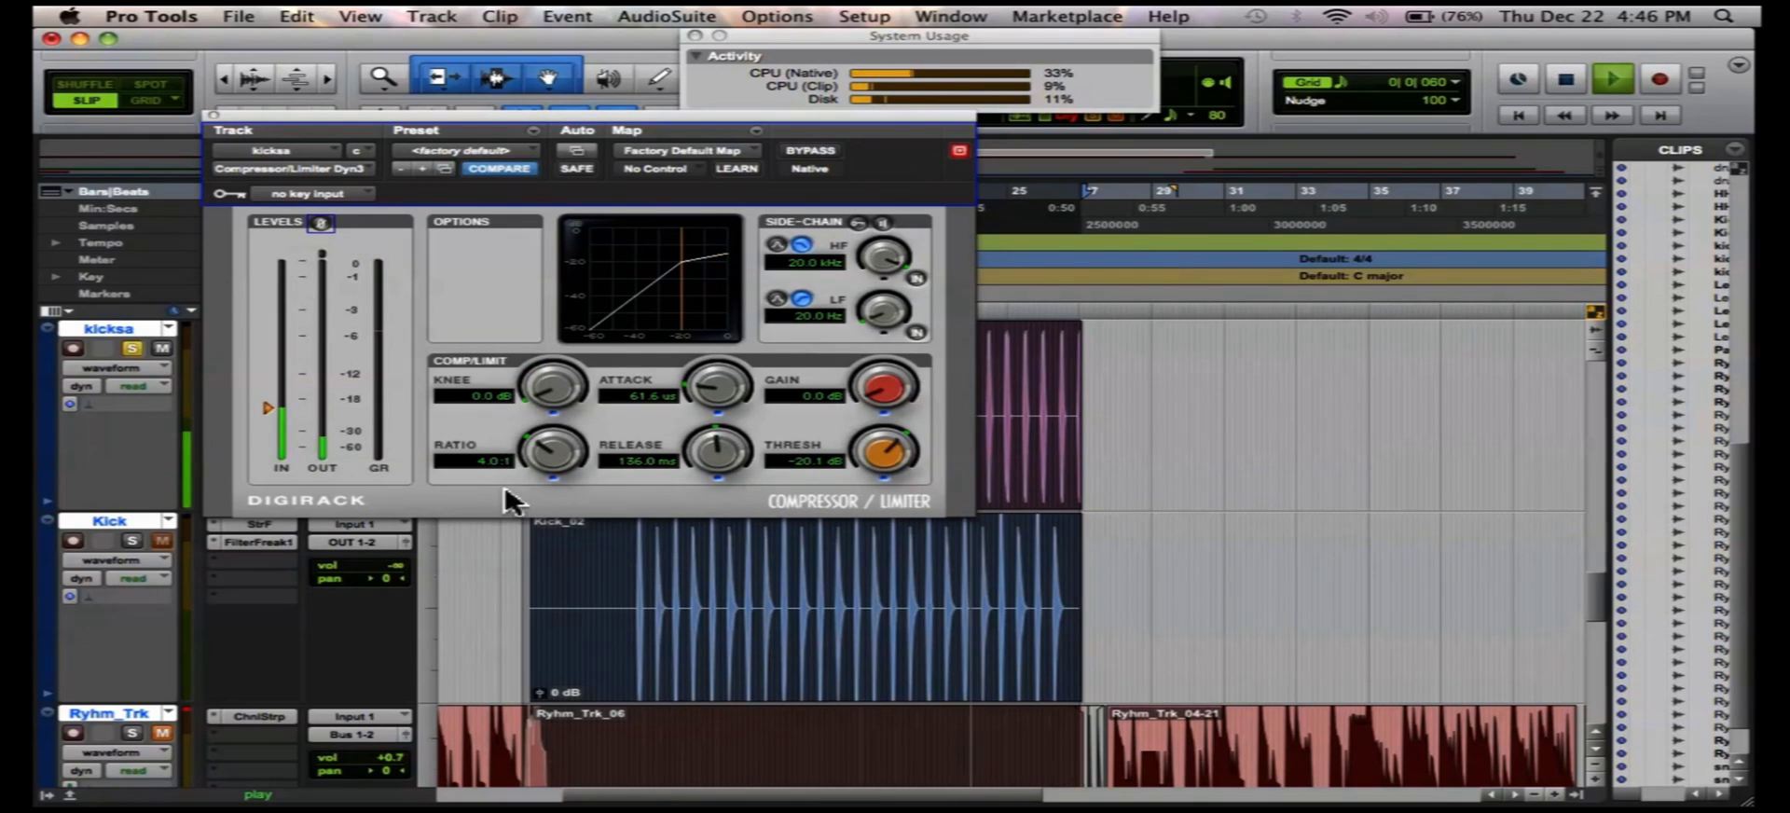
left_click_drag(557, 413, 552, 421)
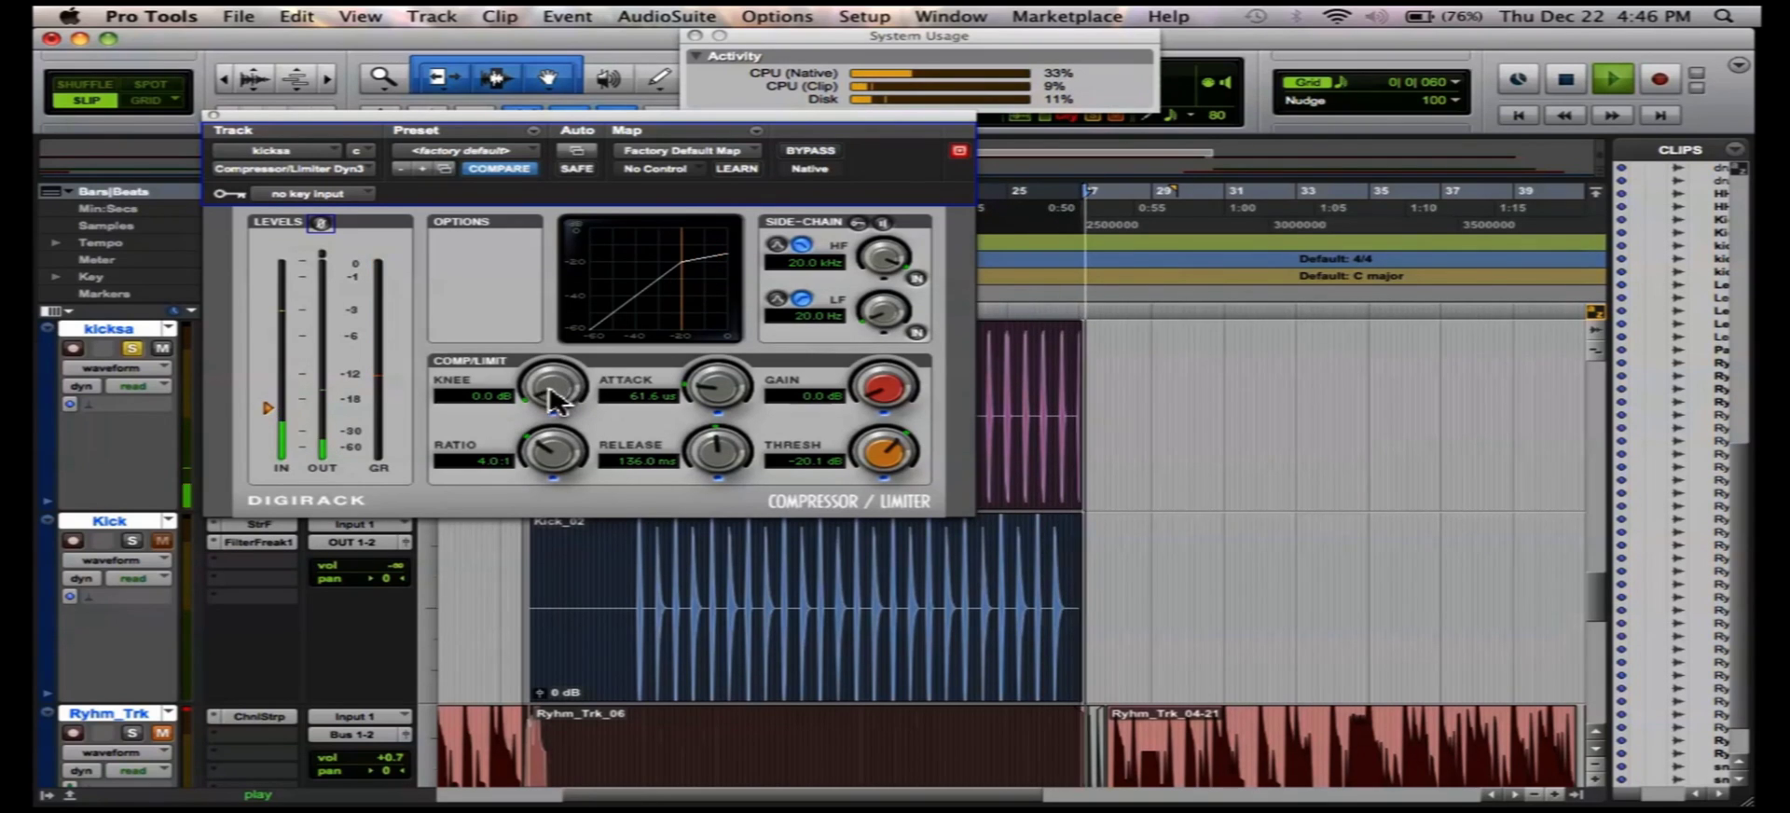
left_click_drag(552, 392, 666, 338)
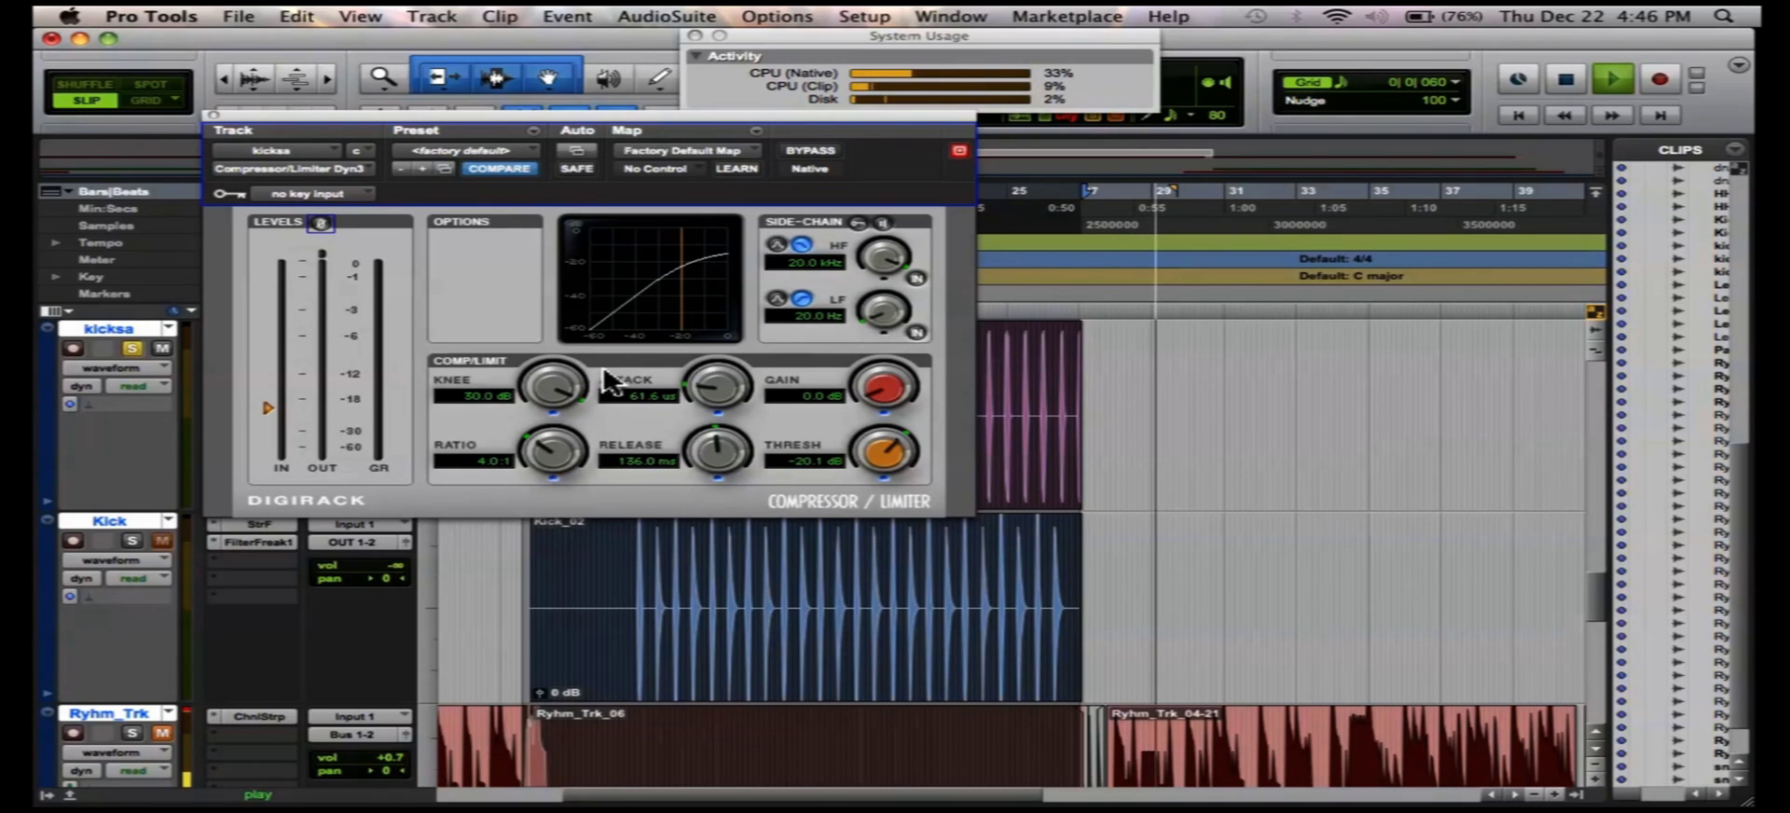
left_click_drag(574, 390, 550, 402)
key("space")
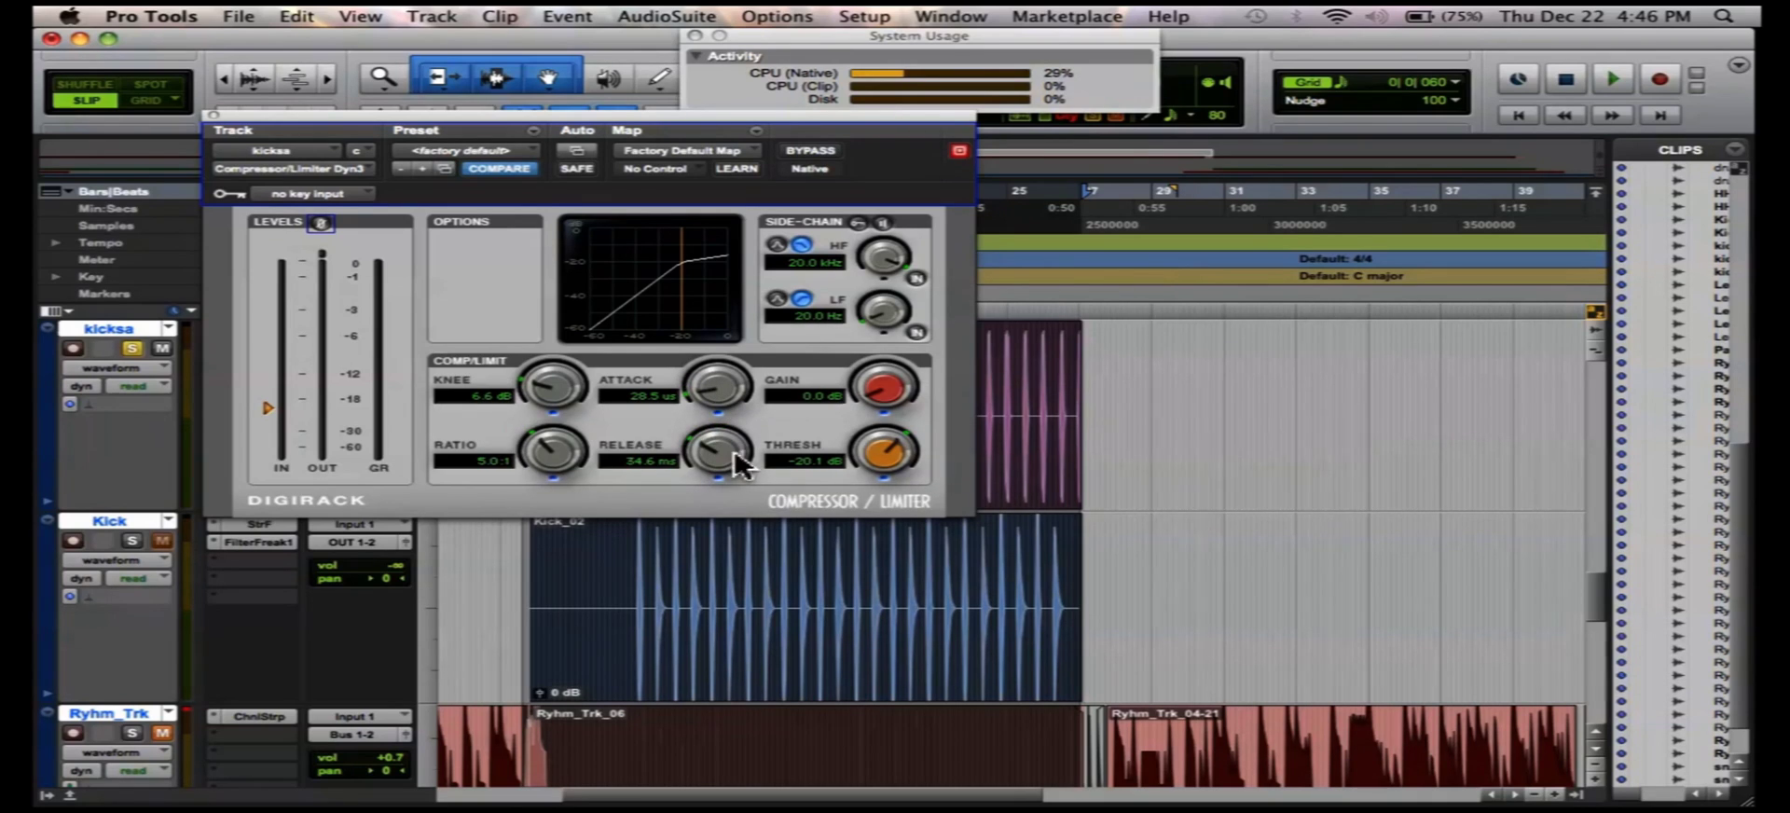
- While playing, raise the threshold to -8.1 dB and reposition the compressor window
key("space")
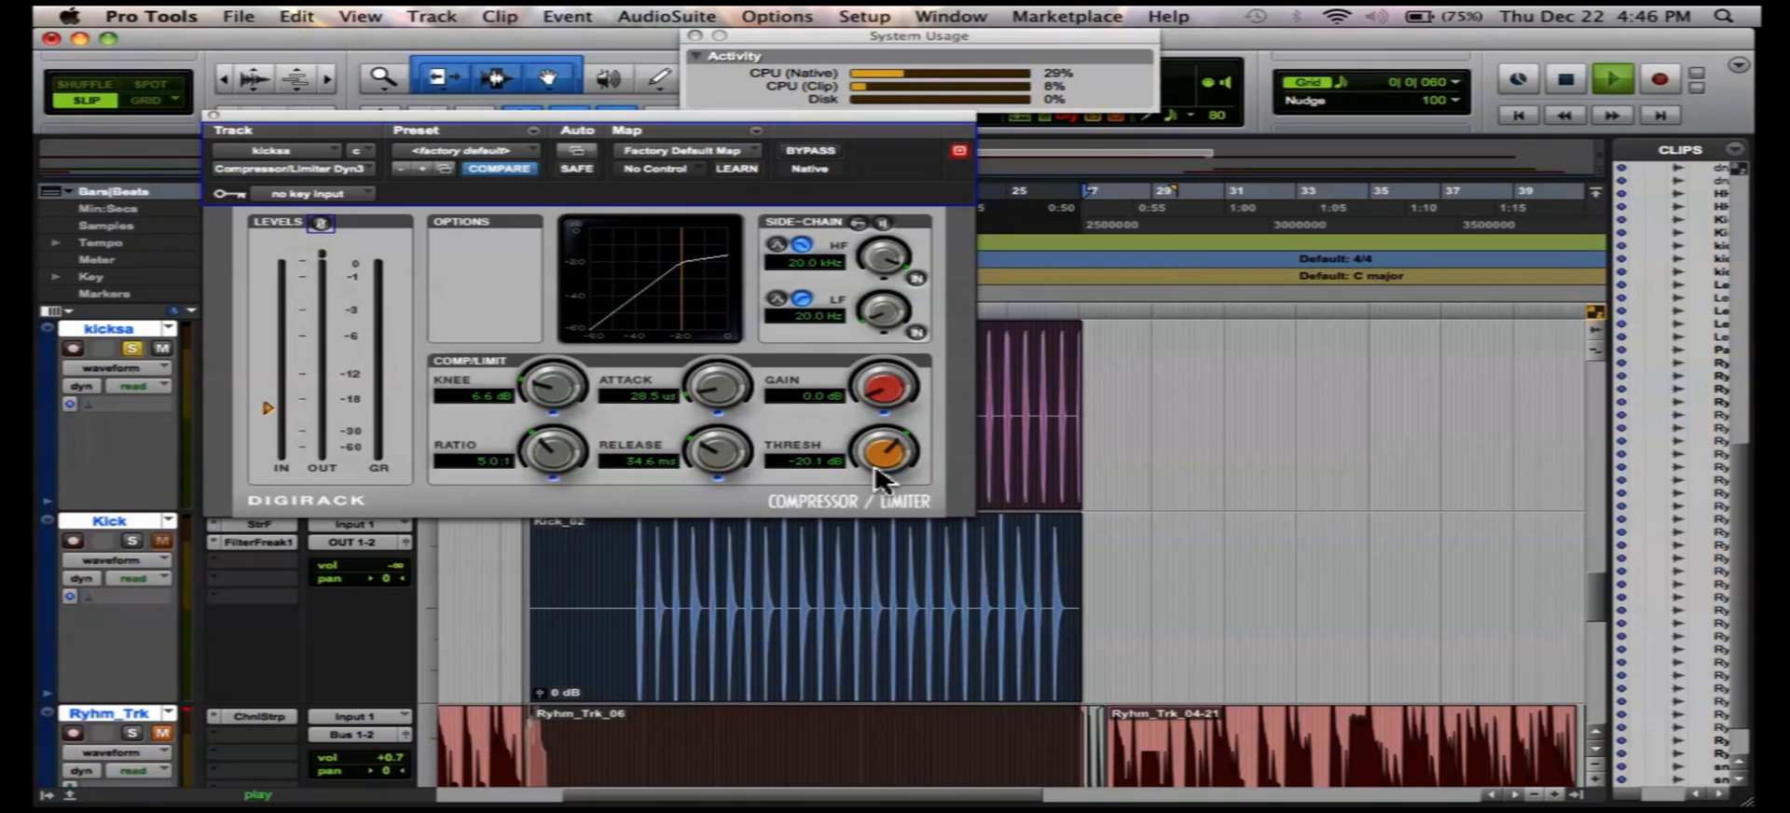
mouse_move(876, 457)
left_mouse_down()
mouse_move(869, 480)
mouse_move(888, 454)
left_mouse_up()
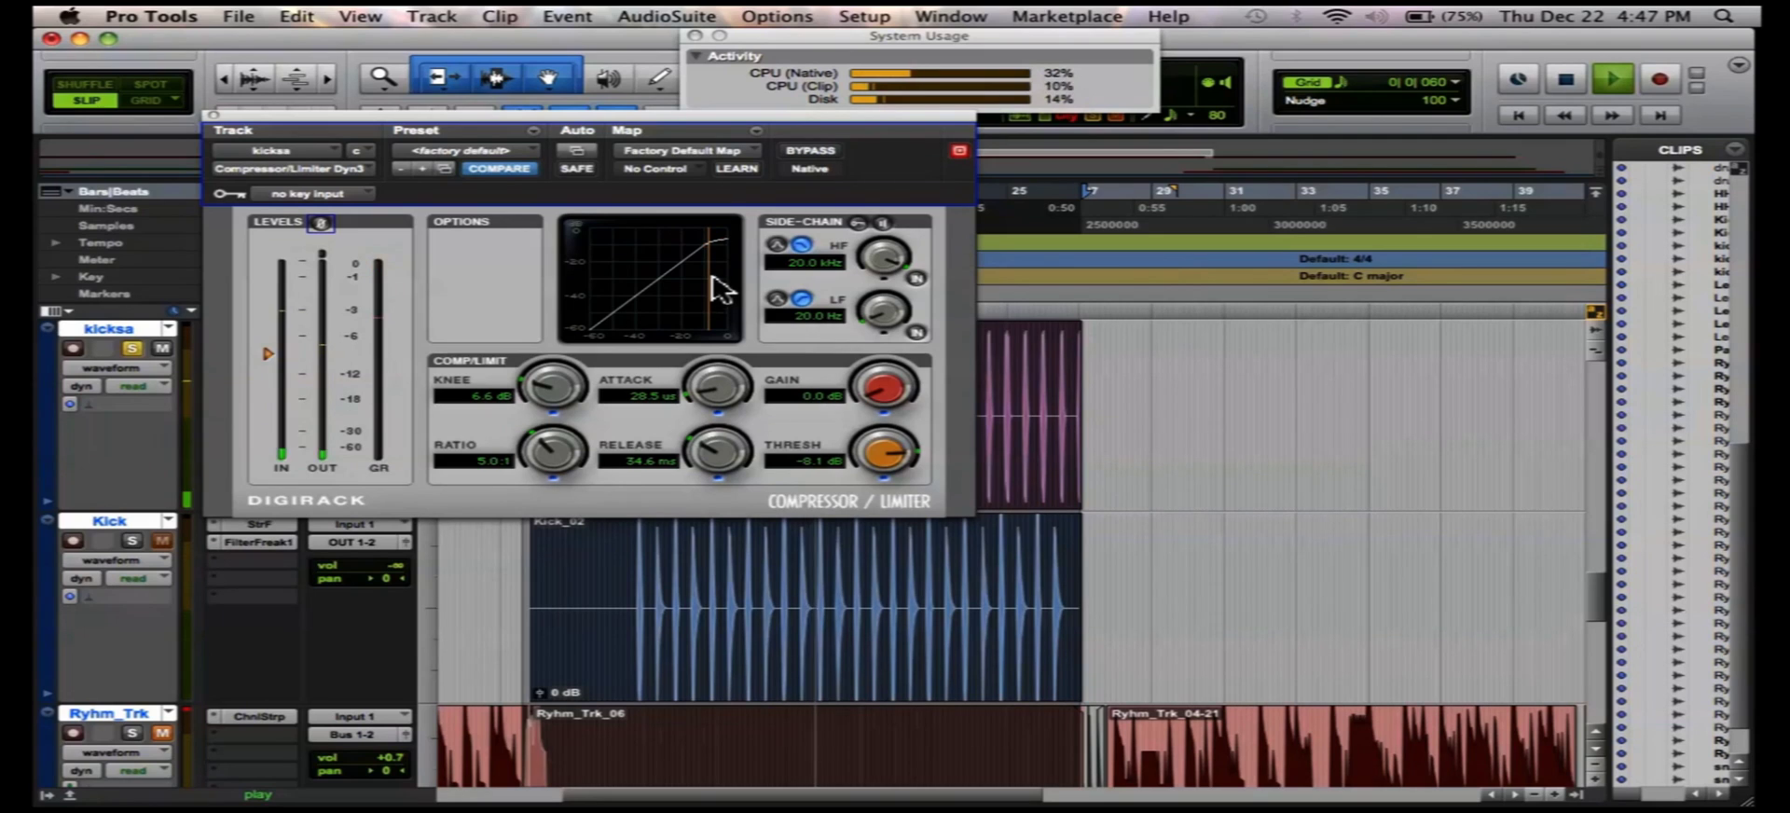
left_click_drag(652, 125, 715, 125)
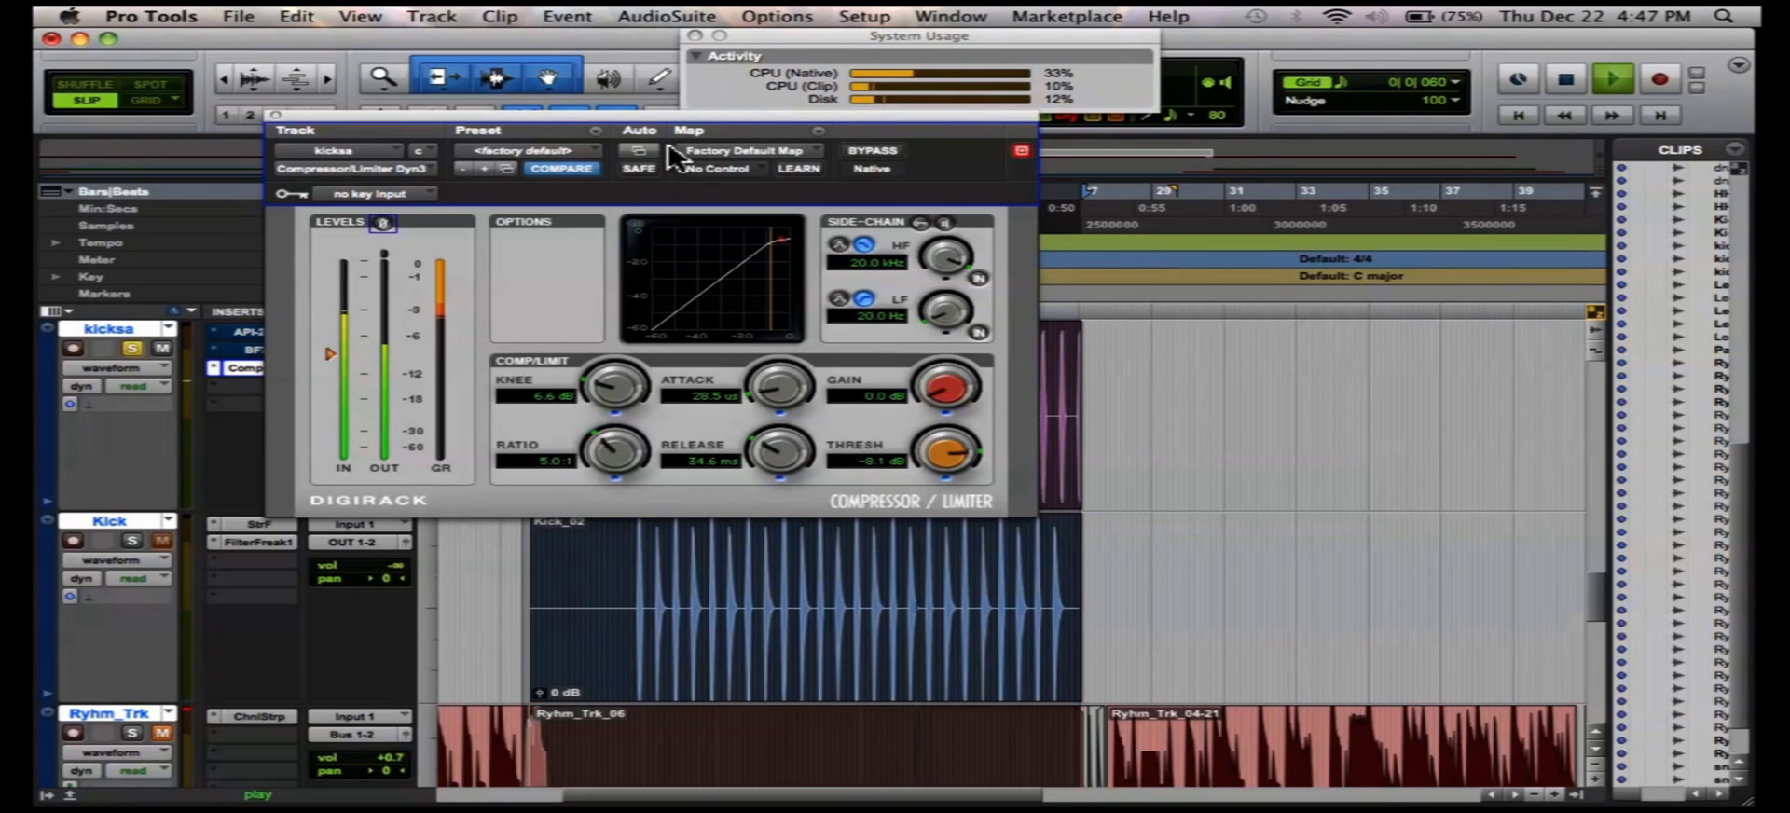
left_click_drag(643, 122, 529, 140)
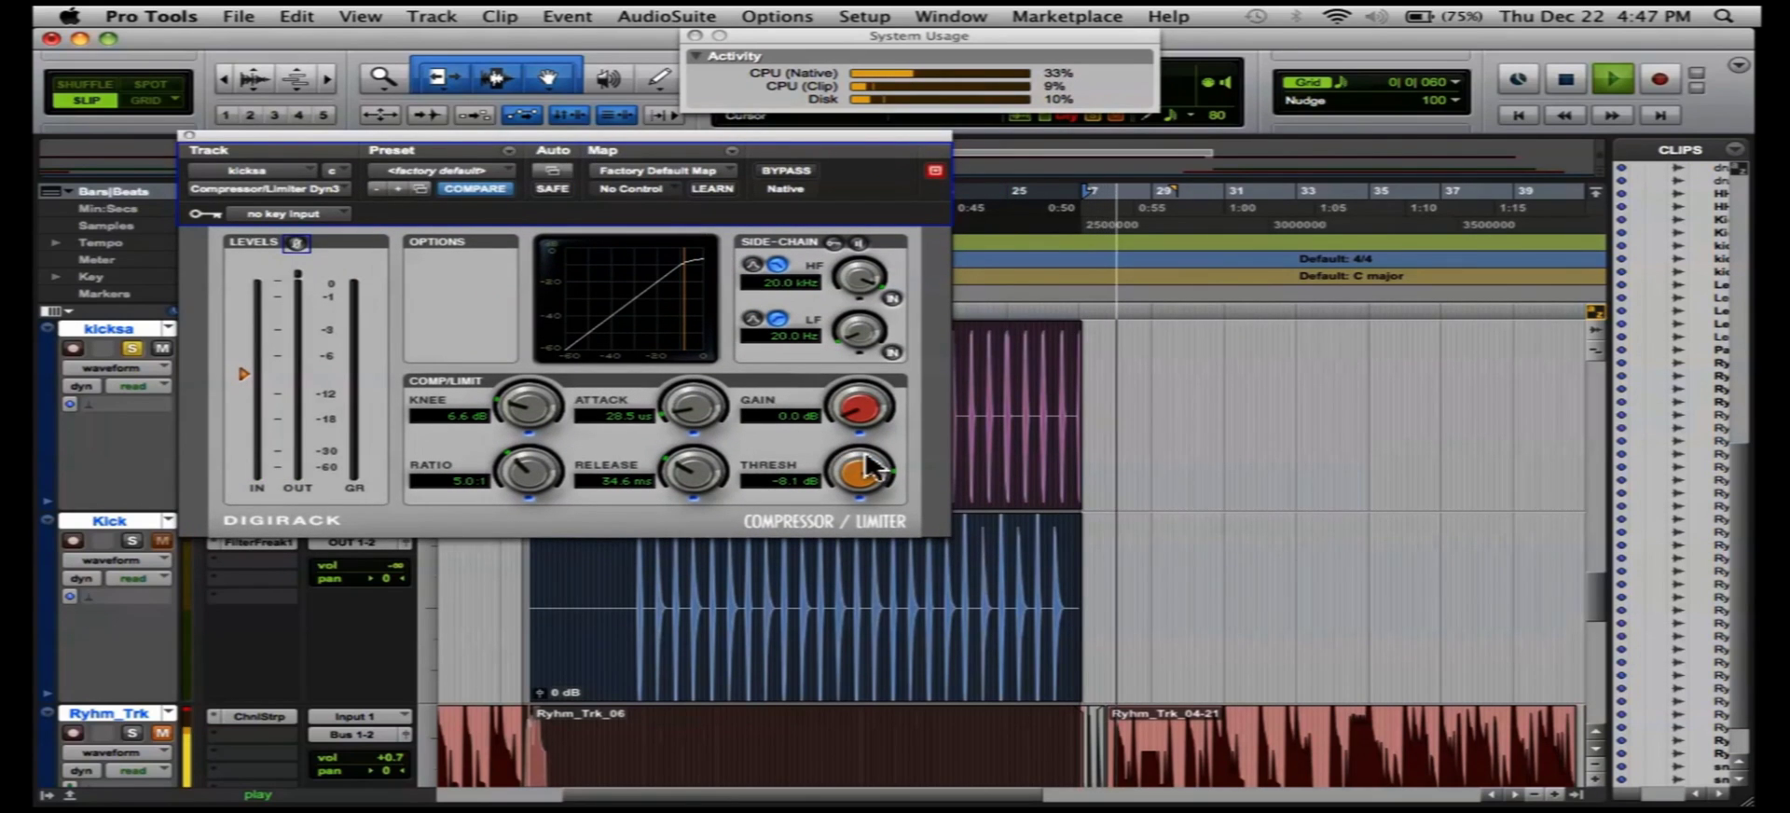
key("space")
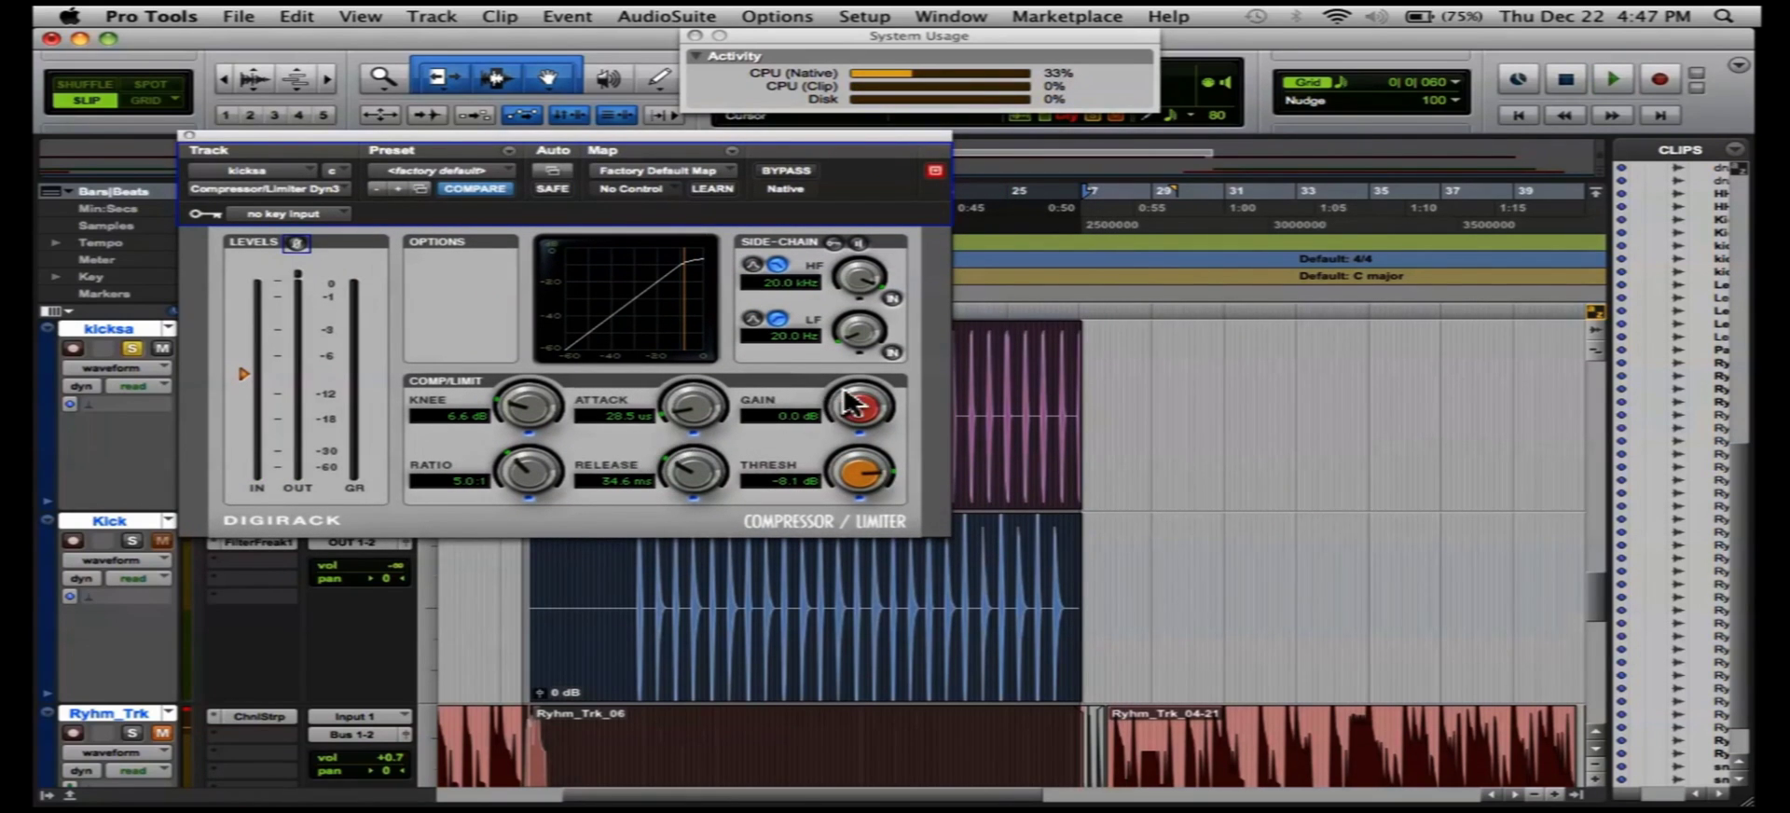